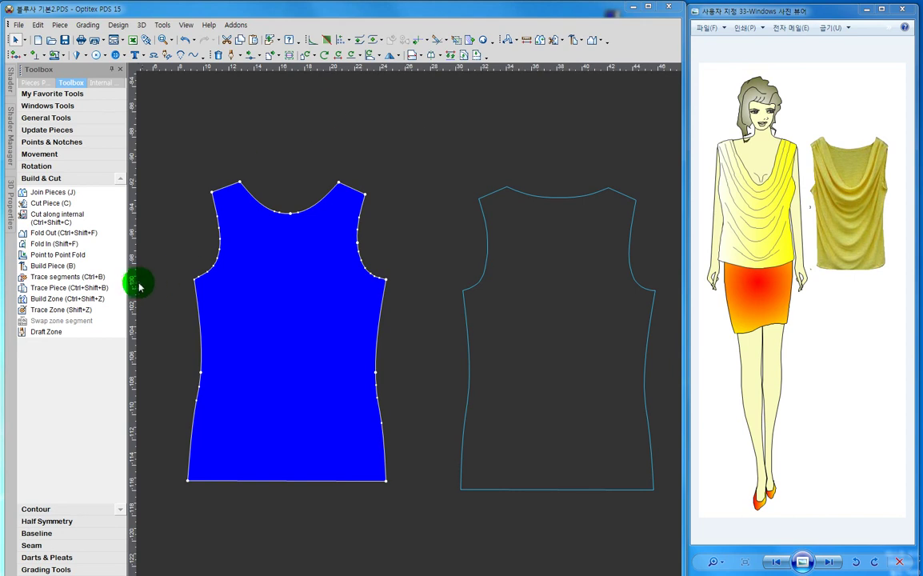
# - Place a vertical guide on the centre-front line and start building from the right bodice half
pyautogui.moveTo(136, 286); pyautogui.dragTo(290, 273)
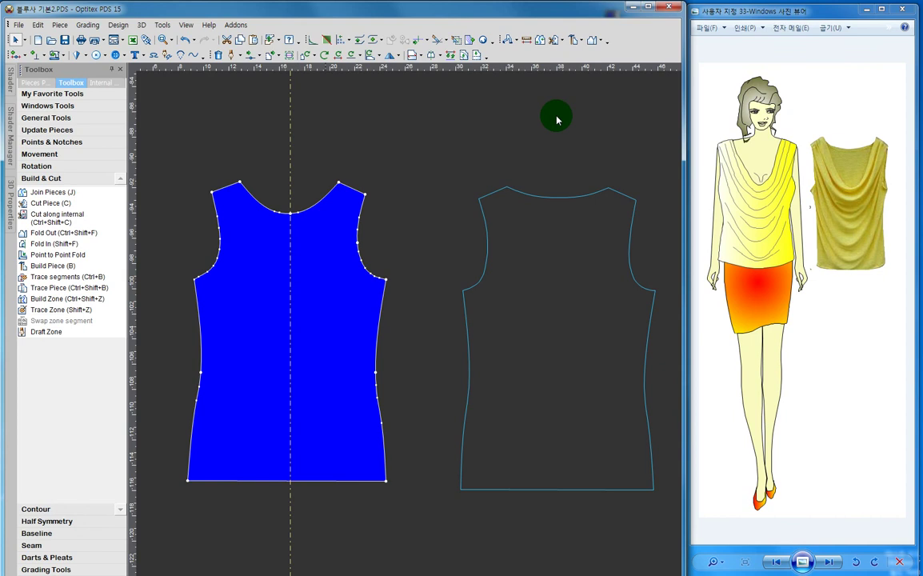
pyautogui.click(573, 41)
pyautogui.click(346, 263)
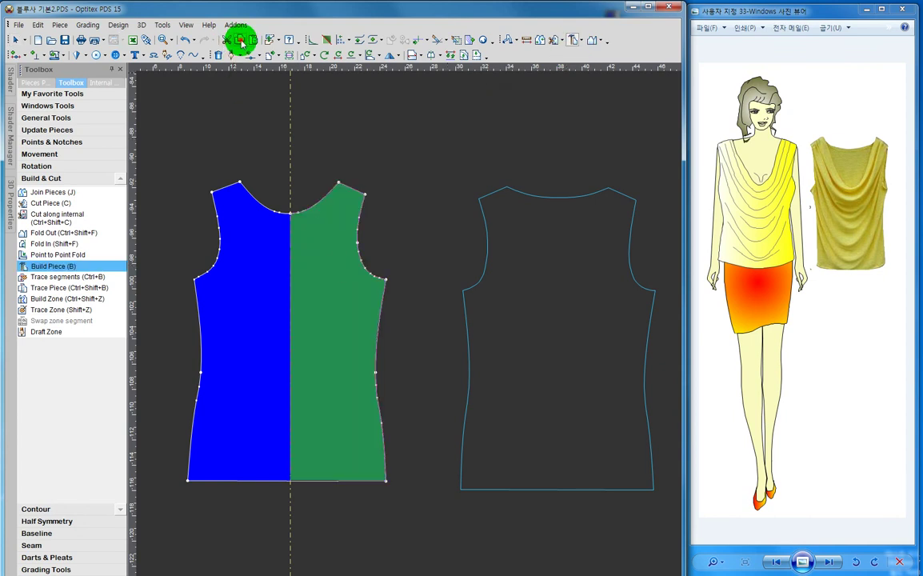
# - Finish the separate half-front piece and move the full bodice down to the right
pyautogui.click(340, 251)
pyautogui.rightClick(340, 258)
pyautogui.click(374, 279)
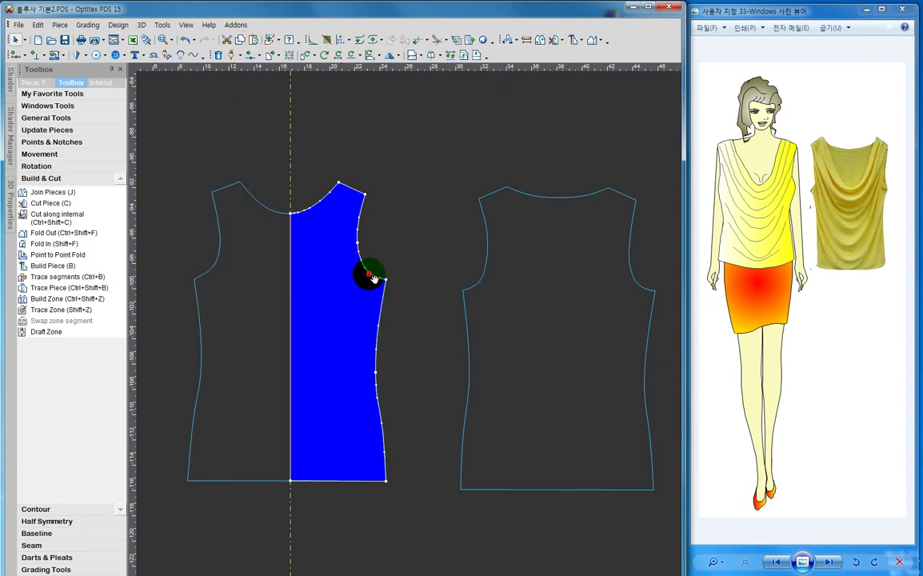
pyautogui.moveTo(388, 319); pyautogui.dragTo(593, 386)
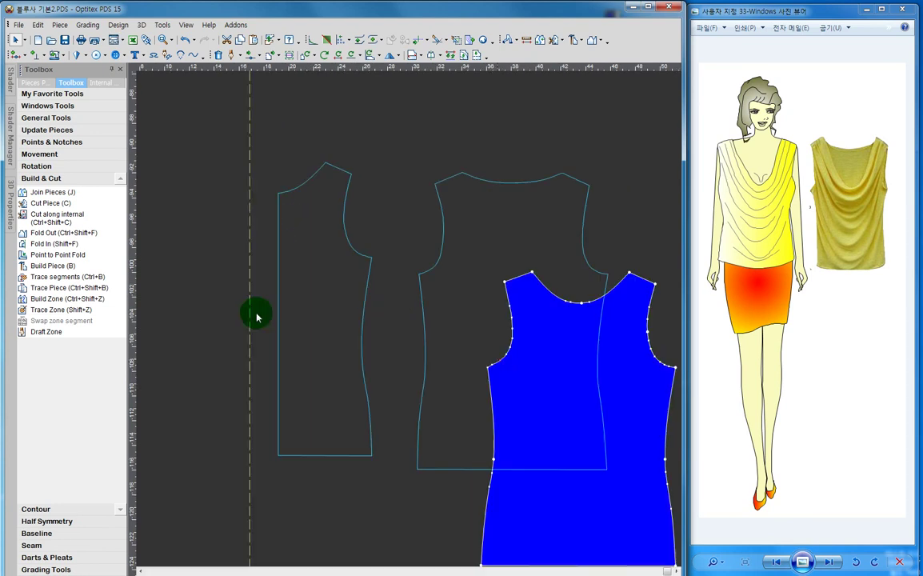
# - Slide the half front piece left onto the vertical guide and move the full front further down-right
pyautogui.moveTo(311, 329); pyautogui.dragTo(284, 332)
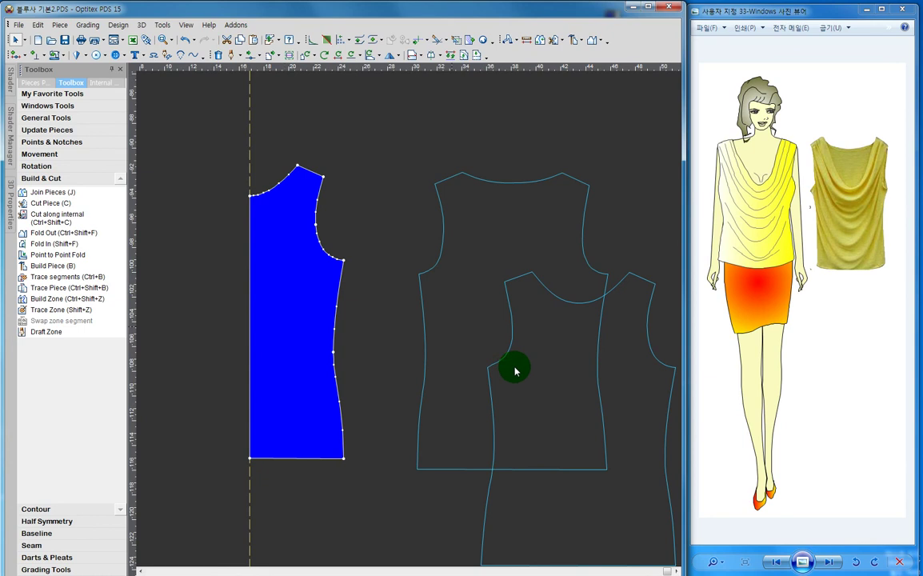
pyautogui.moveTo(457, 319); pyautogui.dragTo(502, 402)
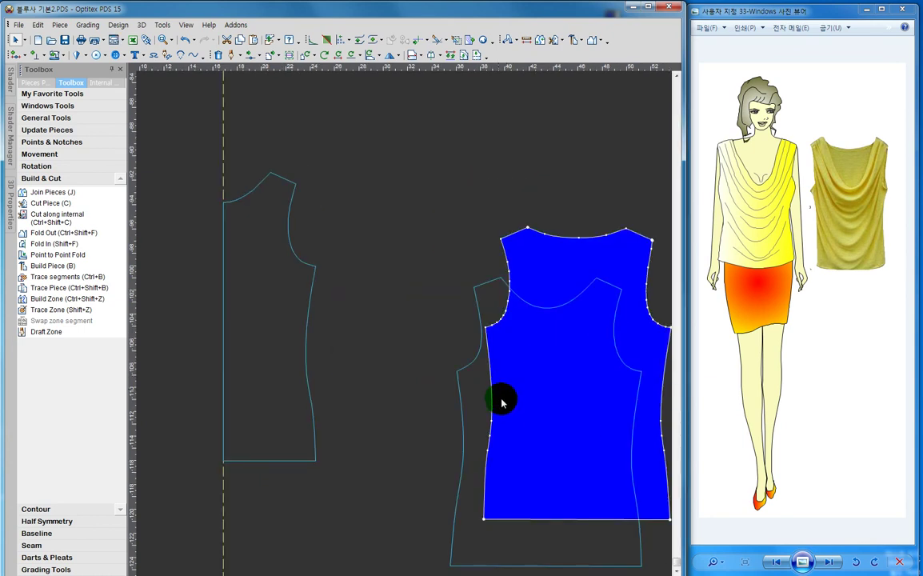
# - Rotate the half front piece by -14.4° (distance -6) about its centre-front hem corner
pyautogui.click(252, 242)
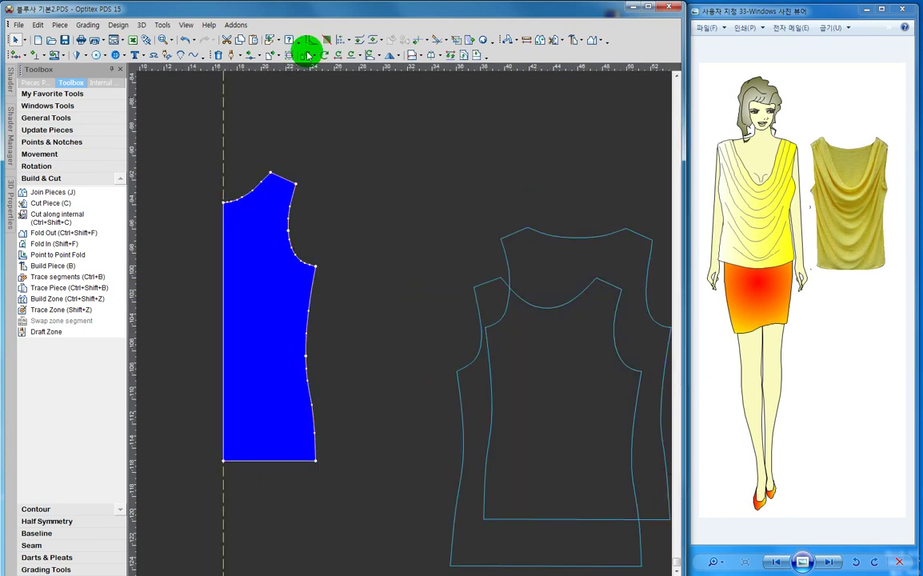
pyautogui.click(308, 55)
pyautogui.click(232, 460)
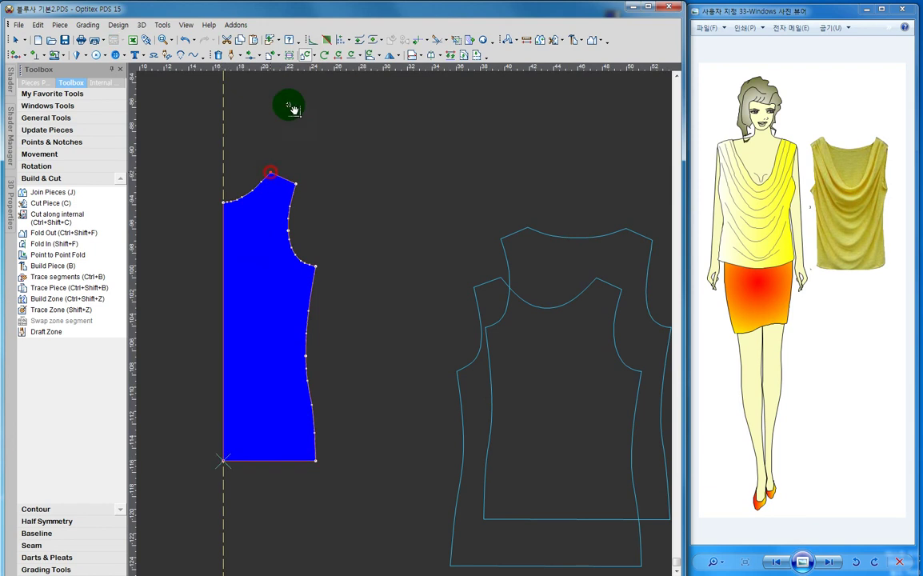
pyautogui.click(295, 184)
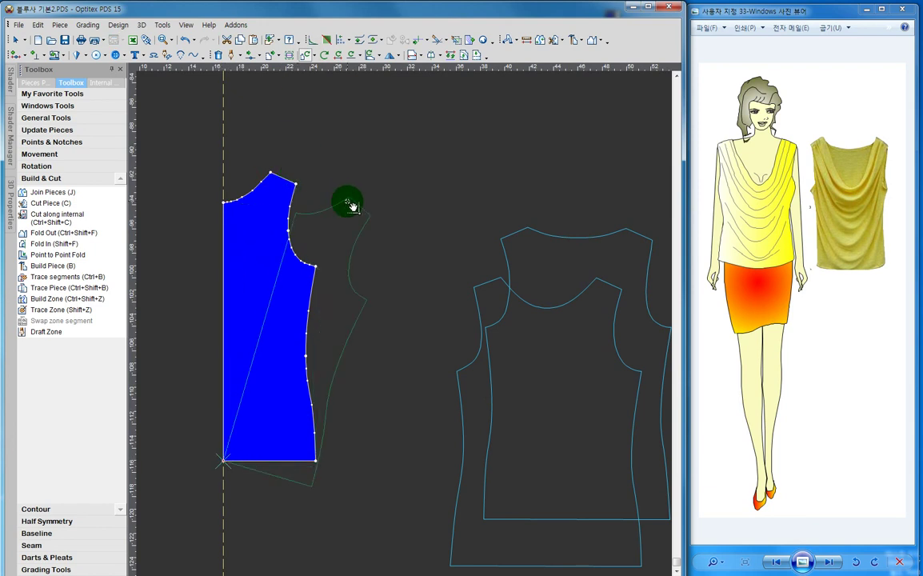
pyautogui.click(348, 205)
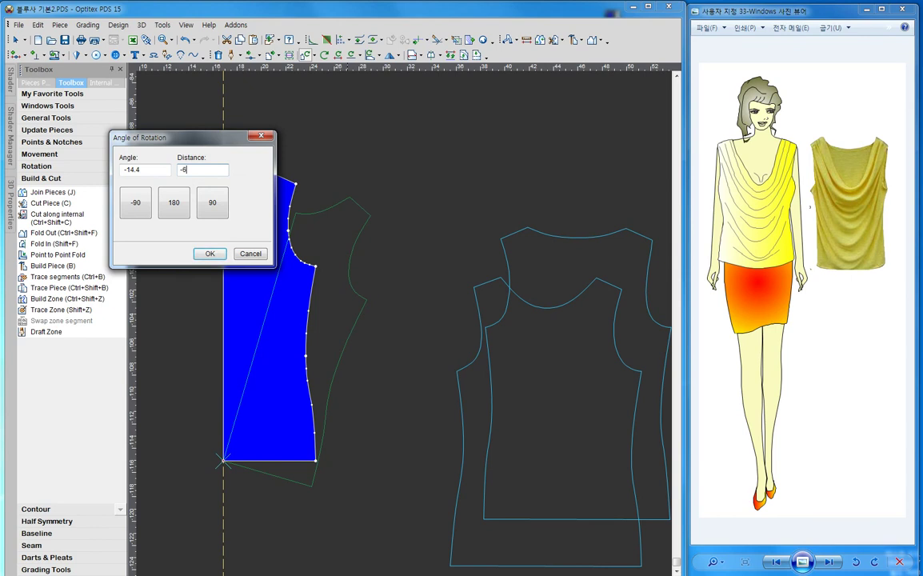
pyautogui.moveTo(186, 138); pyautogui.dragTo(111, 138)
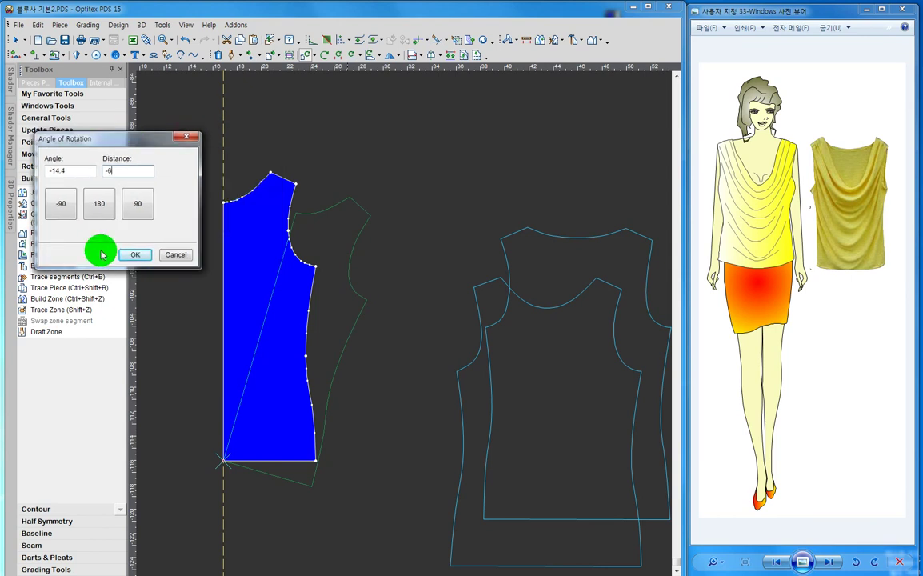
pyautogui.click(136, 254)
pyautogui.rightClick(306, 134)
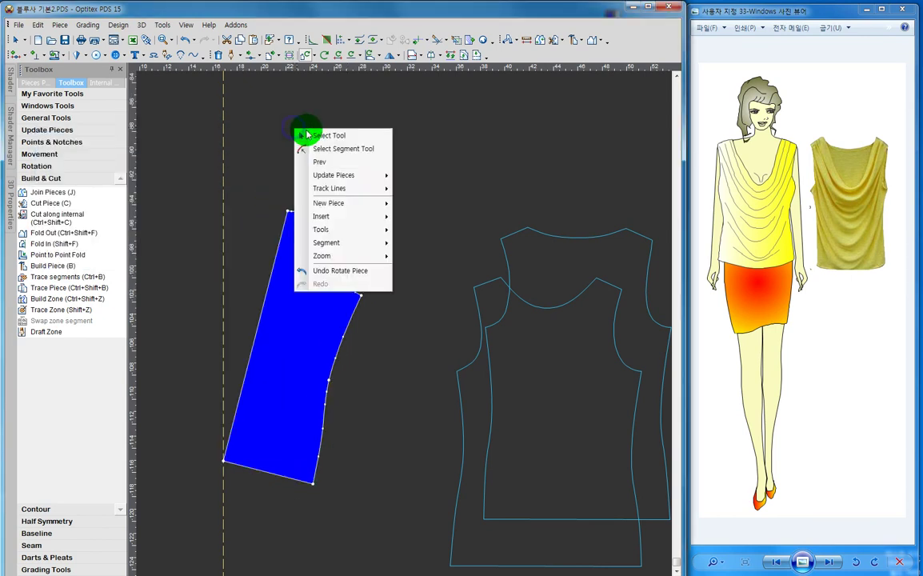
pyautogui.click(306, 135)
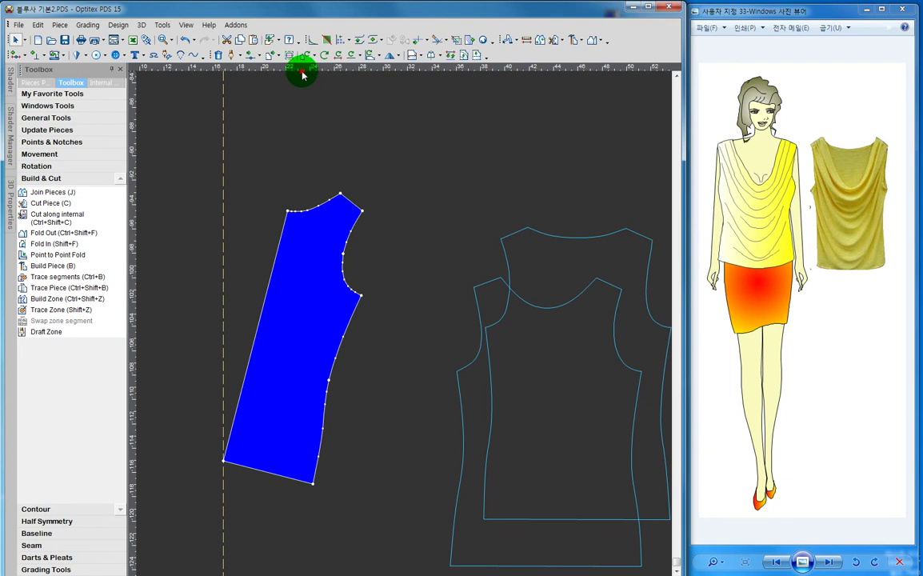
# - Add horizontal guides at the rotated piece's highest point and hem corner, then cancel a trial build
pyautogui.moveTo(302, 74); pyautogui.dragTo(345, 198)
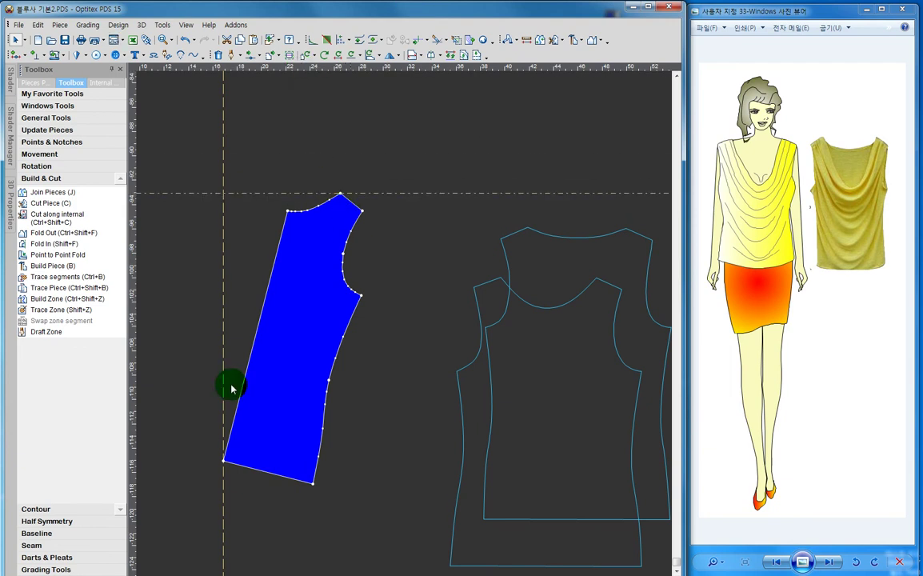
pyautogui.moveTo(295, 74); pyautogui.dragTo(320, 488)
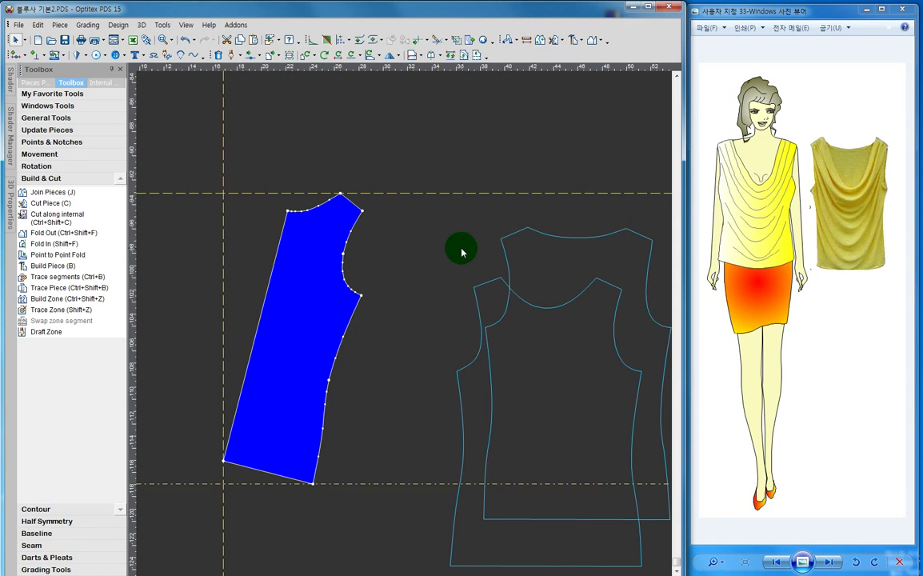
pyautogui.click(572, 39)
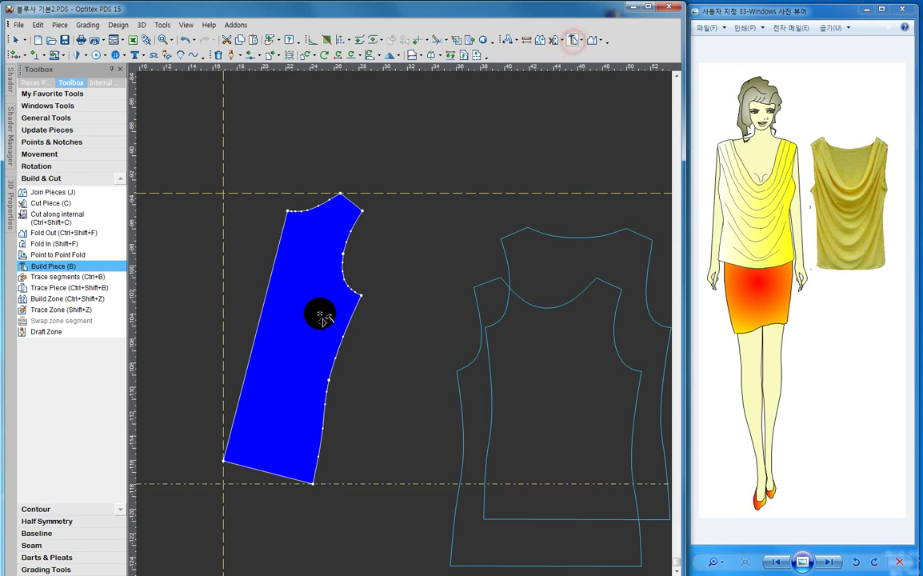
pyautogui.click(296, 303)
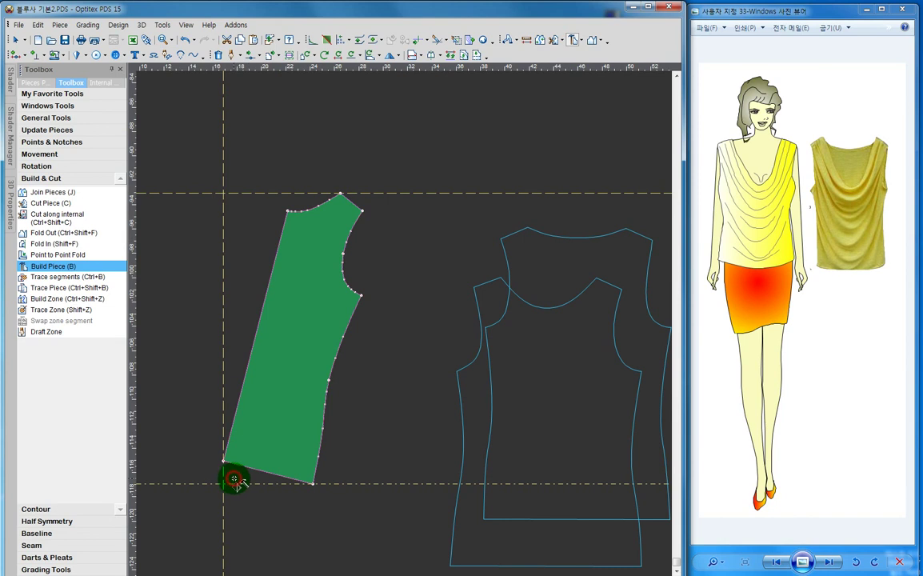
pyautogui.rightClick(327, 231)
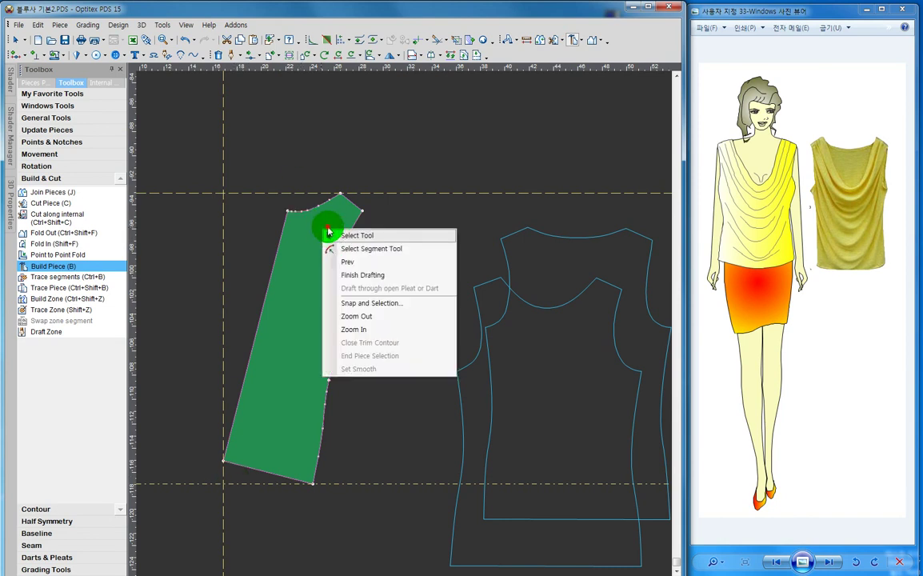
pyautogui.click(329, 235)
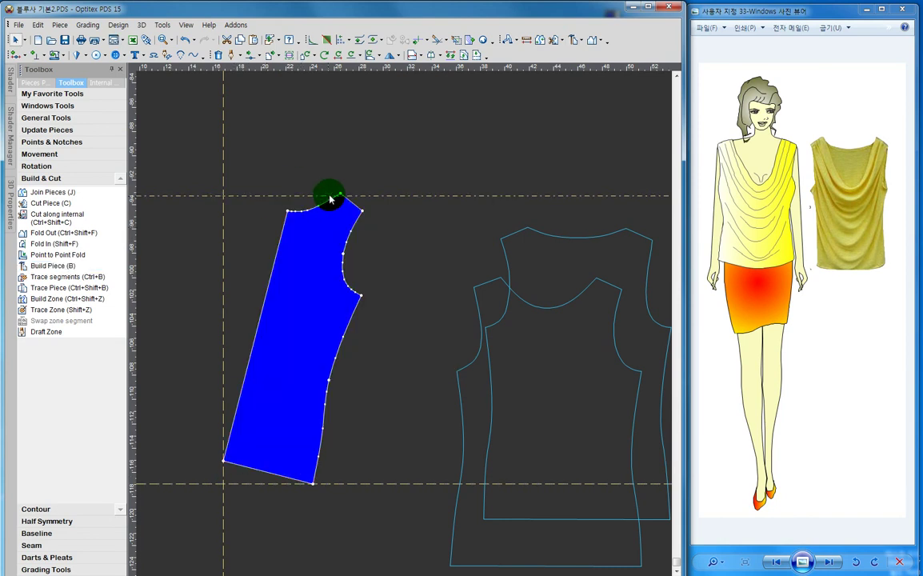
# - Align the top horizontal guide exactly with the rotated half-front's shoulder point
pyautogui.scroll(3, 329, 196)
pyautogui.scroll(2, 404, 315)
pyautogui.moveTo(374, 314); pyautogui.dragTo(392, 282)
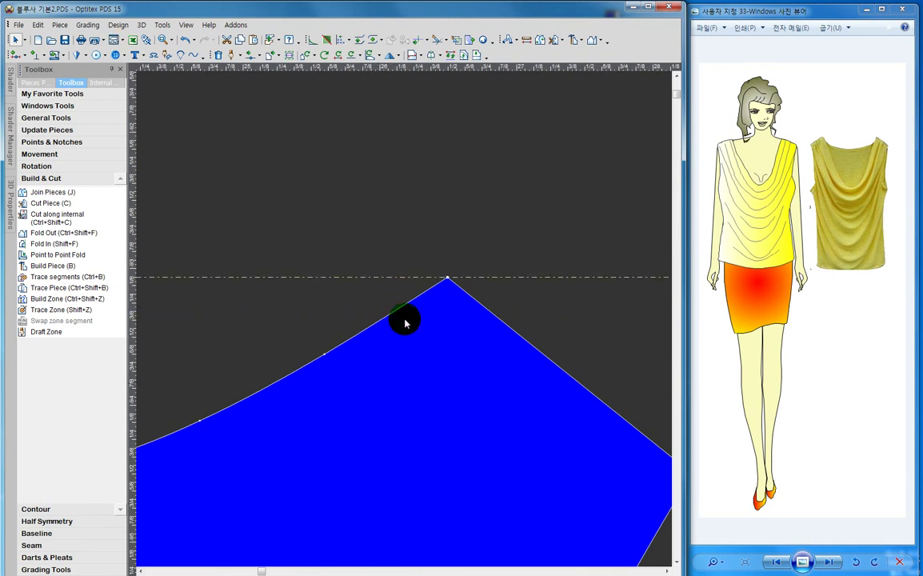
pyautogui.scroll(-2, 405, 319)
pyautogui.scroll(-1, 406, 320)
pyautogui.scroll(-1, 405, 319)
pyautogui.scroll(1, 404, 319)
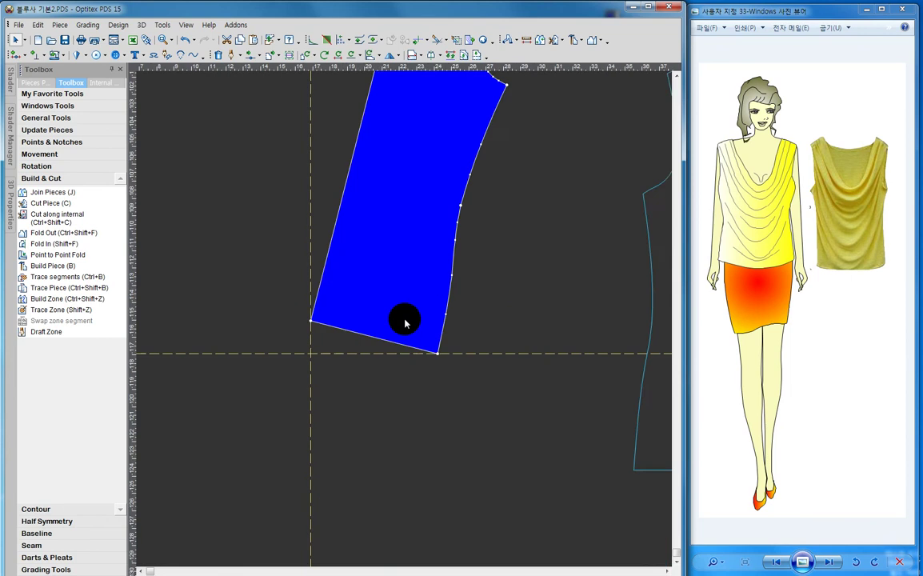
pyautogui.scroll(1, 404, 313)
pyautogui.scroll(1, 404, 316)
pyautogui.scroll(1, 405, 323)
pyautogui.scroll(1, 405, 323)
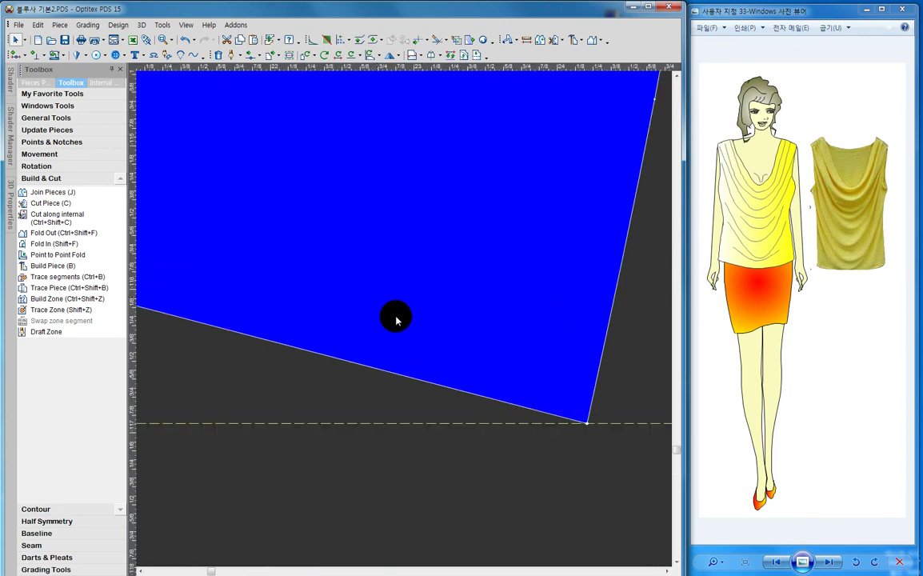
pyautogui.scroll(-1, 405, 322)
pyautogui.scroll(-1, 406, 322)
pyautogui.scroll(-2, 406, 323)
pyautogui.scroll(-2, 405, 322)
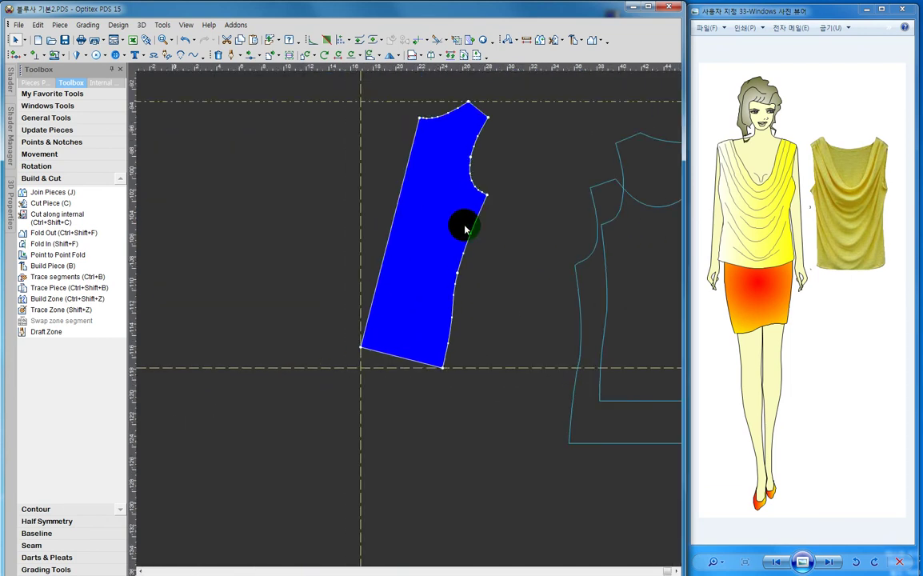
pyautogui.scroll(-1, 404, 319)
pyautogui.scroll(1, 404, 324)
# - Build a piece from the rotated half-front, starting with its neckline edge
pyautogui.click(572, 40)
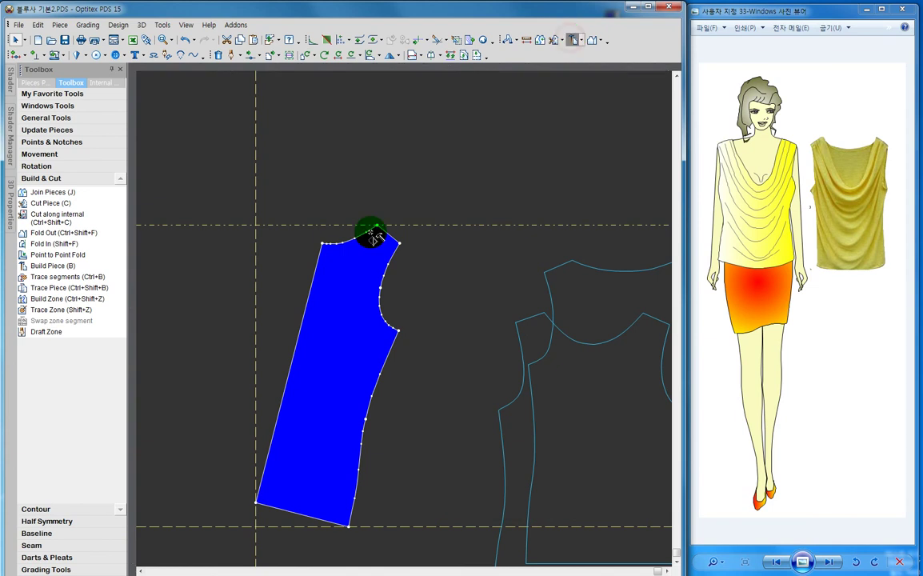
pyautogui.click(344, 298)
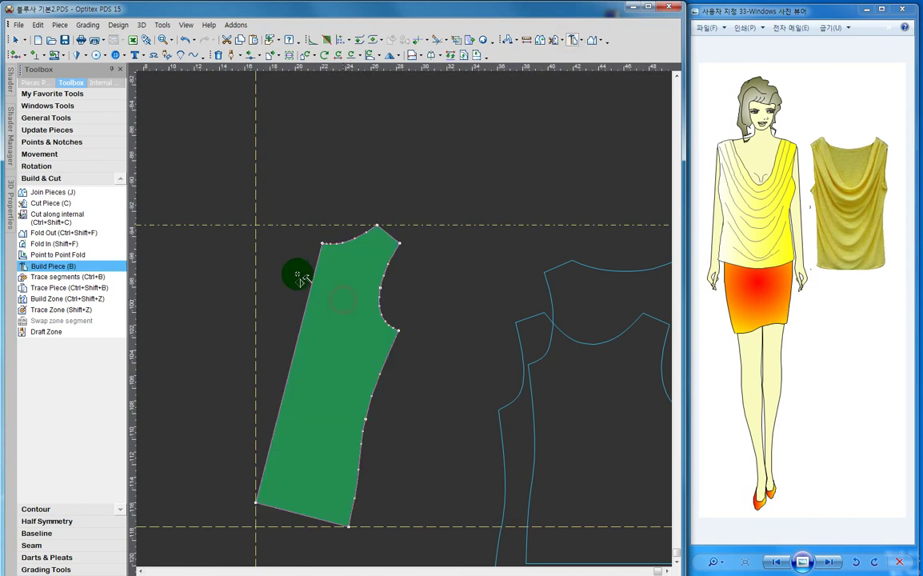
pyautogui.click(324, 242)
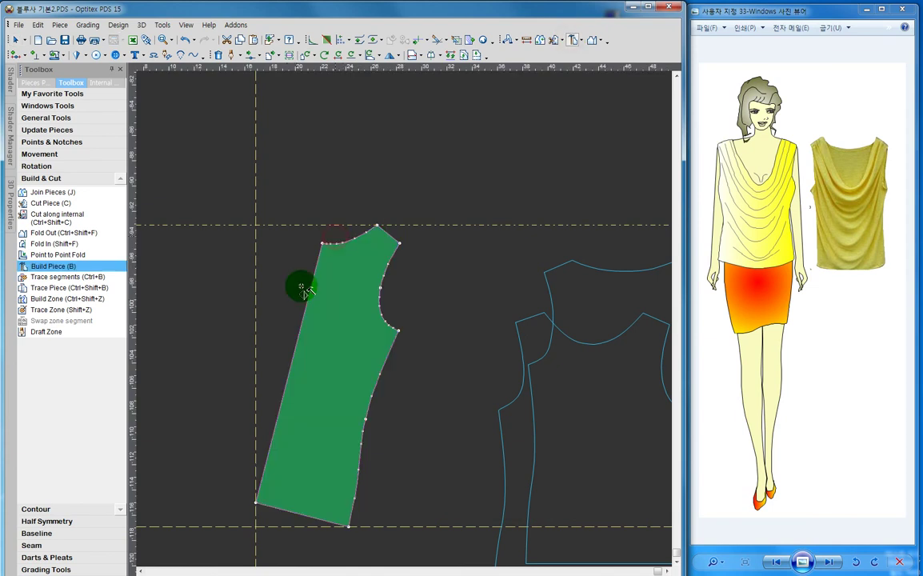
pyautogui.rightClick(327, 336)
pyautogui.click(355, 342)
# - Draft an outline down the guide: 23 7/8 at -90°, 7 3/8 at 0°, 2 1/4 at 78.2°
pyautogui.click(229, 56)
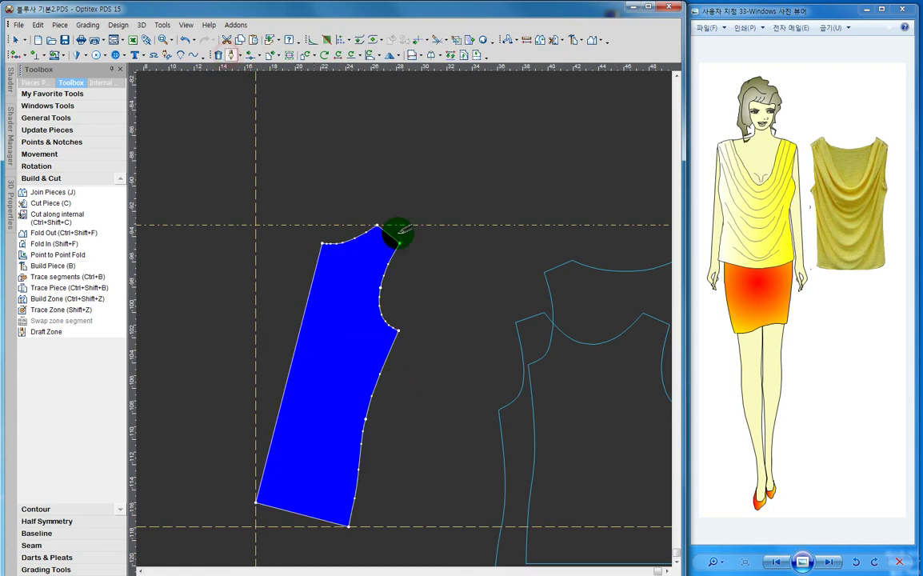
pyautogui.click(379, 224)
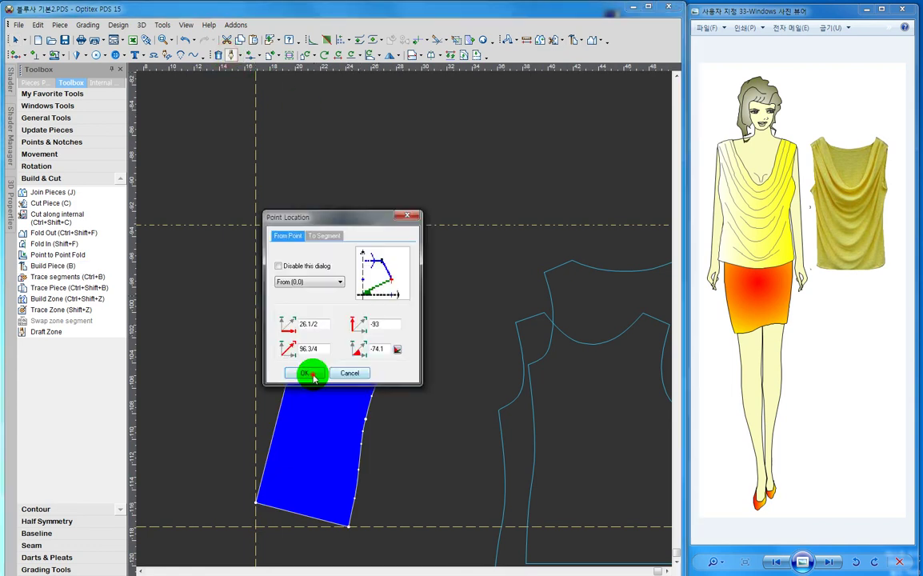
pyautogui.click(255, 222)
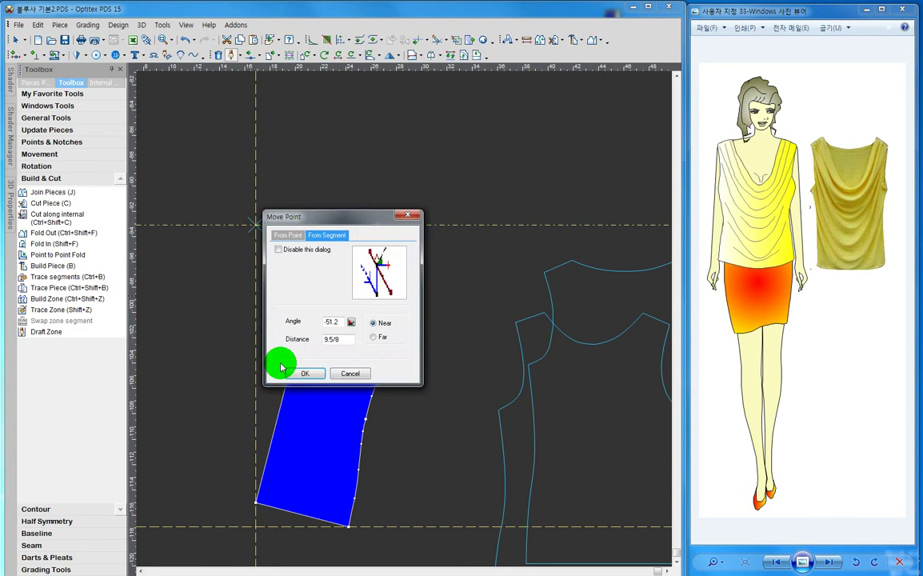
pyautogui.press('Return')
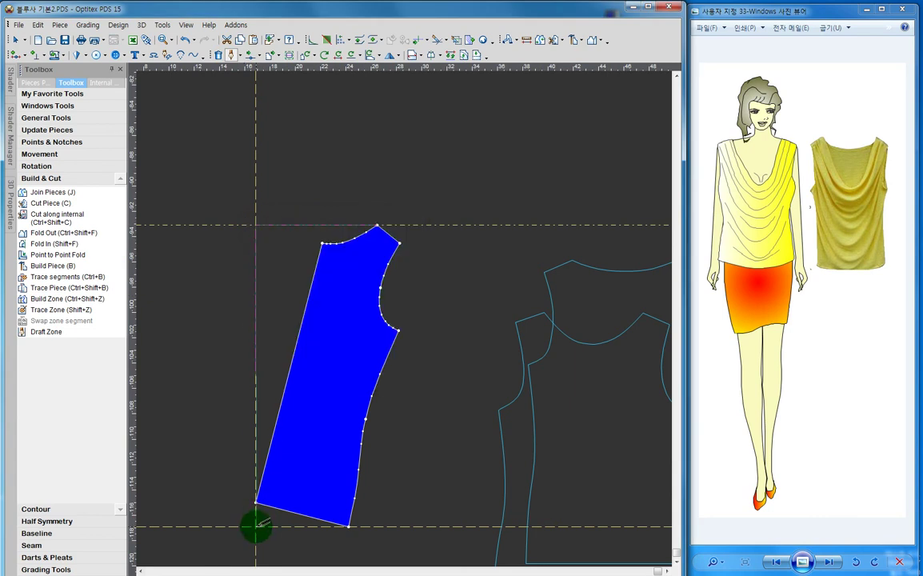
pyautogui.click(255, 526)
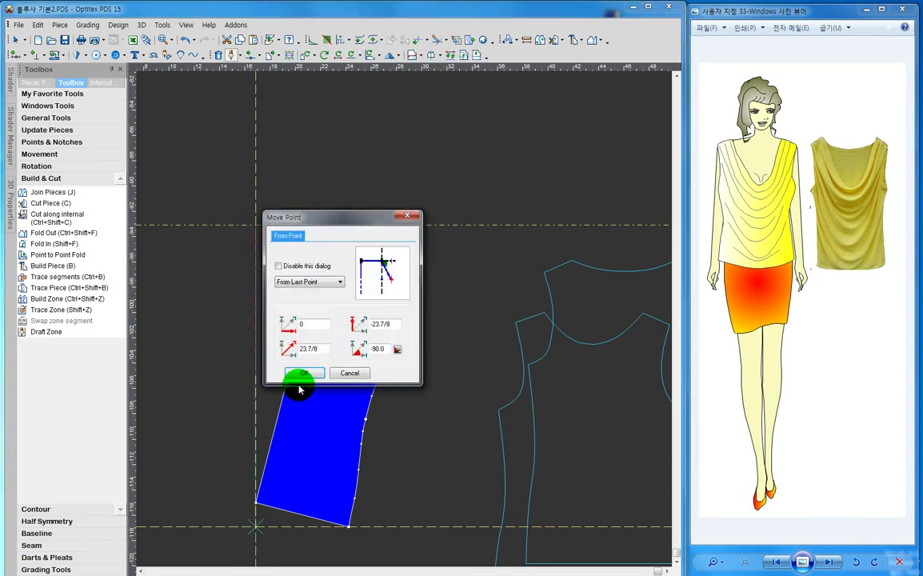
pyautogui.click(303, 373)
pyautogui.click(348, 526)
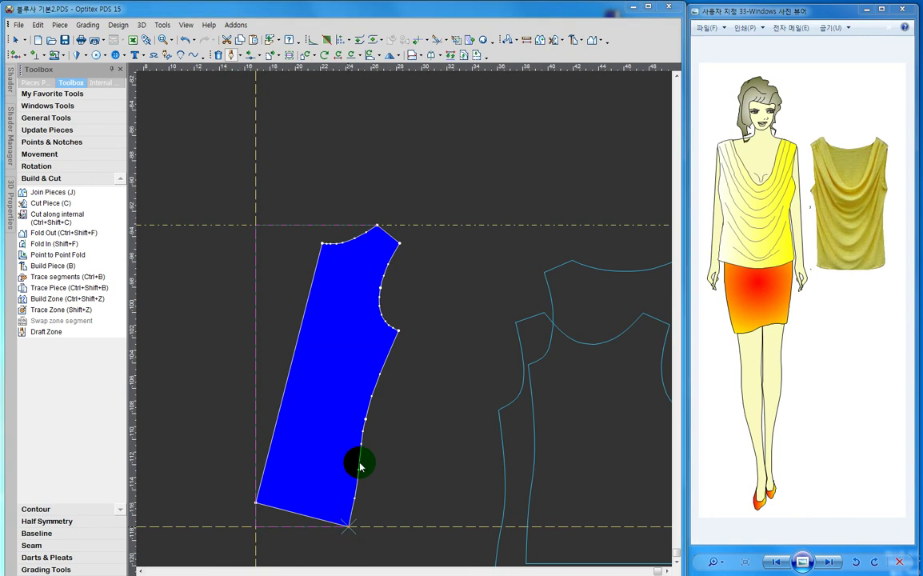
pyautogui.click(322, 369)
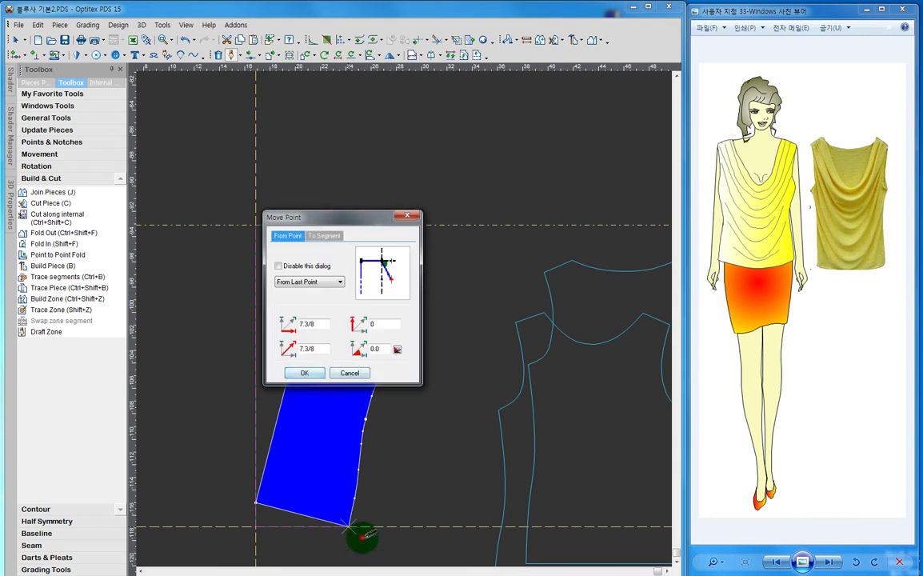
pyautogui.click(354, 497)
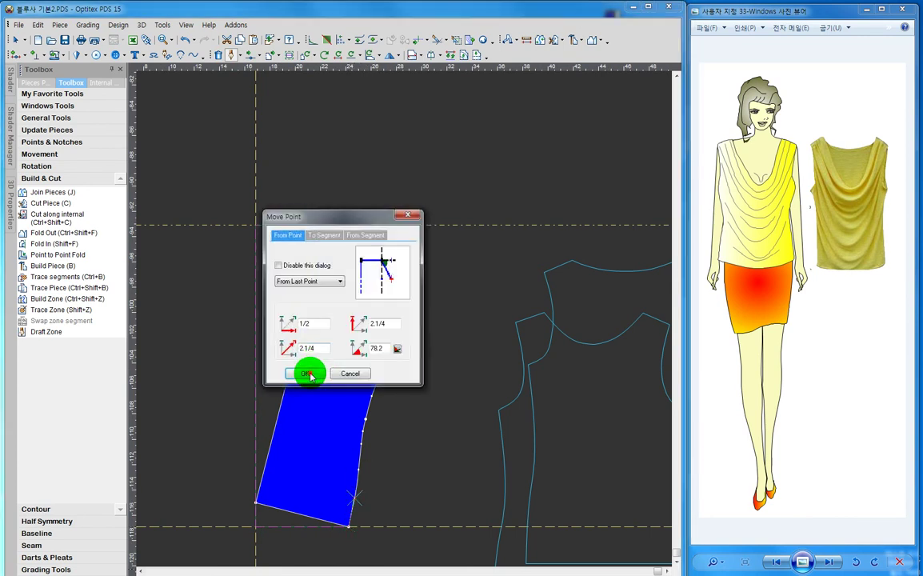
pyautogui.click(310, 374)
pyautogui.rightClick(329, 395)
# - Finish the outline and build a straight-fronted piece from the slanted half and new outline
pyautogui.click(354, 401)
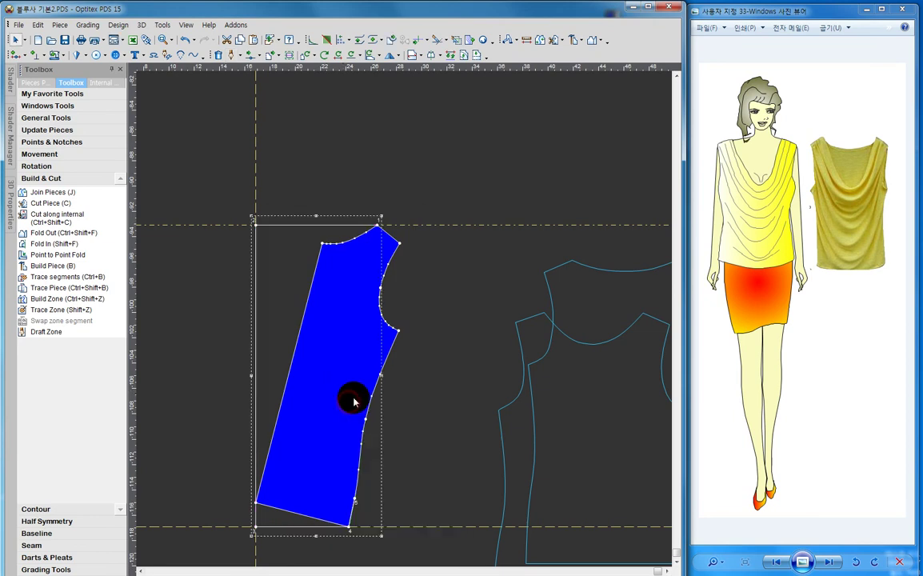
pyautogui.click(571, 58)
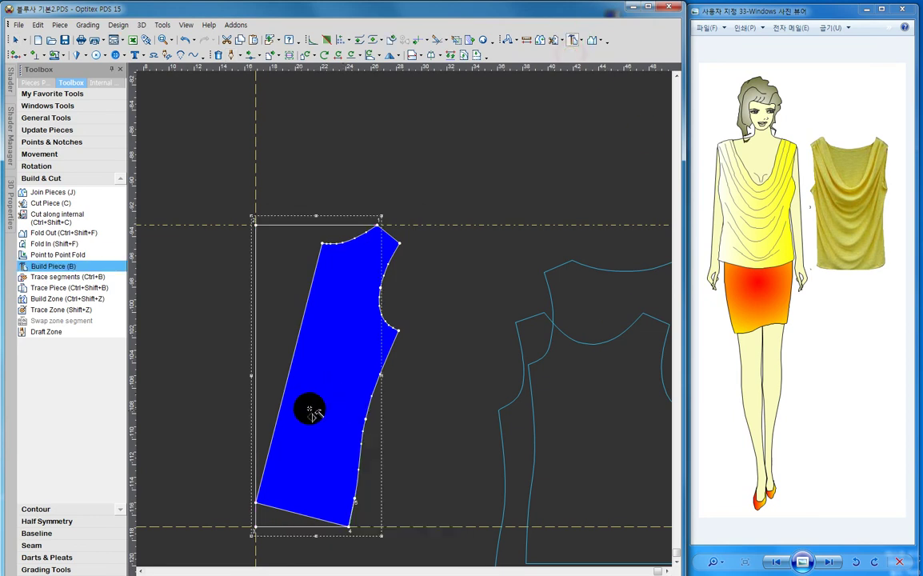
pyautogui.click(311, 408)
pyautogui.click(286, 298)
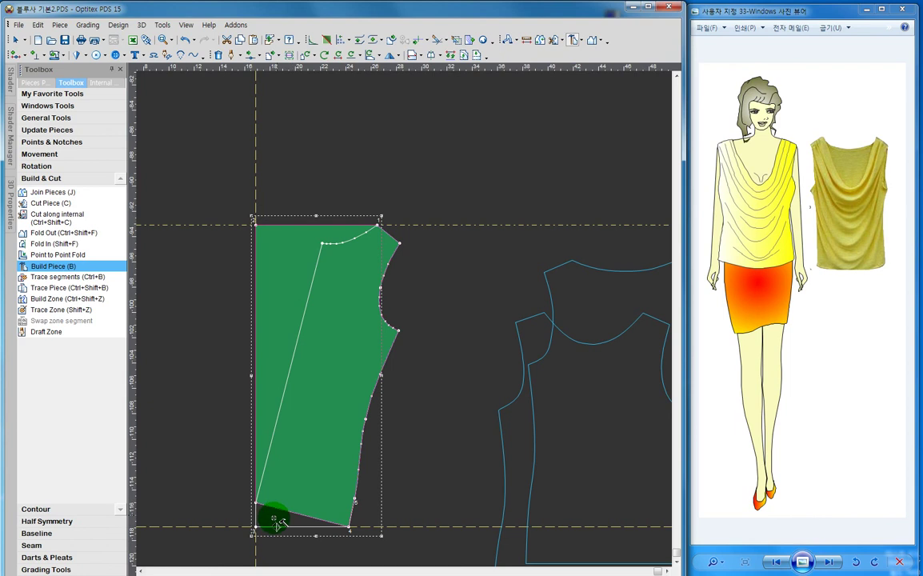
pyautogui.click(334, 324)
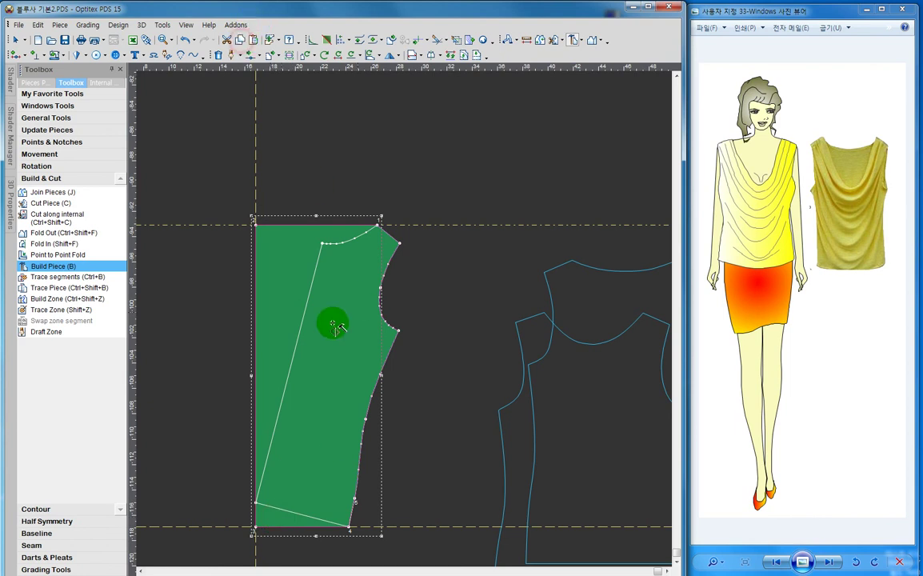
pyautogui.rightClick(334, 324)
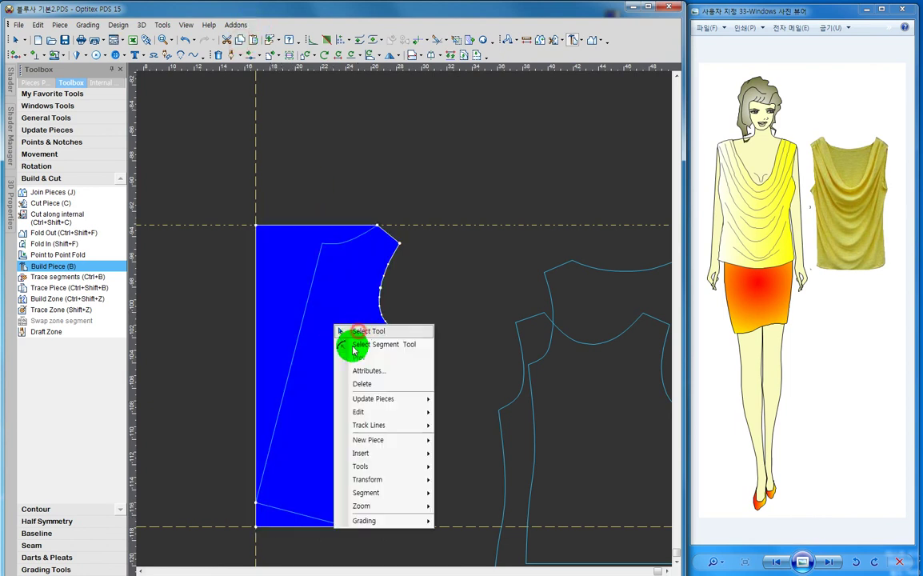
pyautogui.click(353, 350)
# - Remove the top guide and move the original slanted half down to the lower left
pyautogui.hscroll(-2, 408, 343)
pyautogui.scroll(-3, 404, 341)
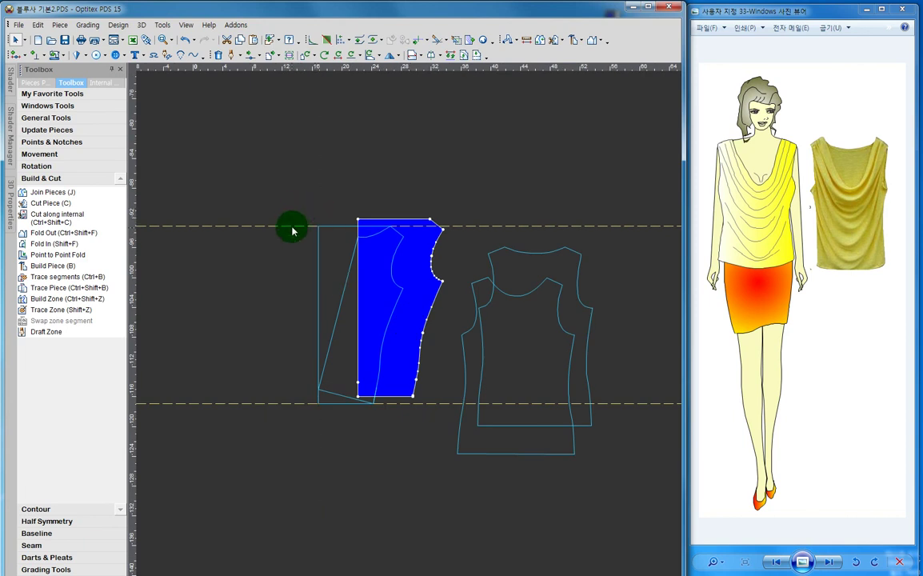
pyautogui.moveTo(291, 230); pyautogui.dragTo(266, 404)
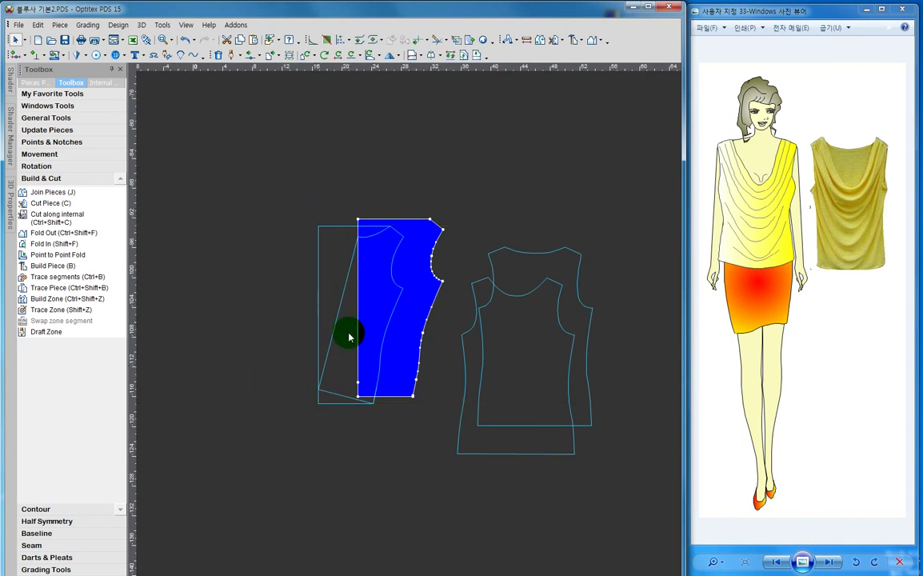
pyautogui.moveTo(350, 330); pyautogui.dragTo(241, 398)
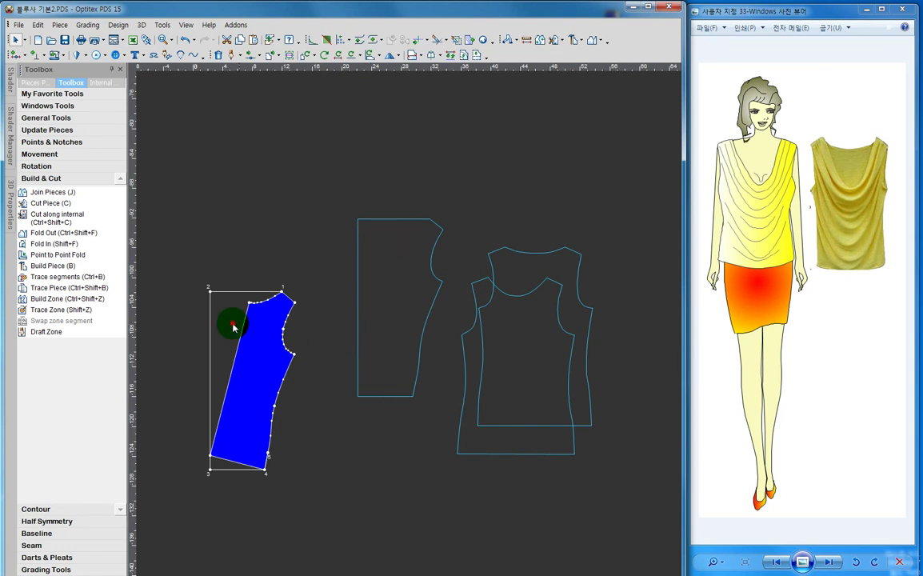
pyautogui.moveTo(232, 324); pyautogui.dragTo(434, 537)
pyautogui.moveTo(264, 340)
pyautogui.mouseDown()
pyautogui.moveTo(258, 433)
pyautogui.moveTo(213, 429)
pyautogui.mouseUp()
pyautogui.scroll(-3, 214, 429)
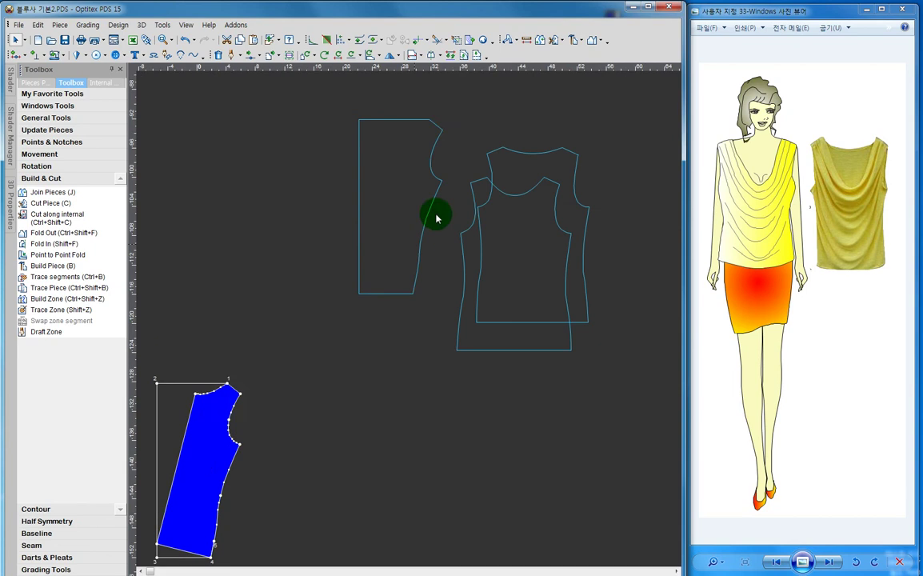
# - Cancel the keep-changes prompt so the new piece stays unchanged, then nudge it slightly lower
pyautogui.click(384, 200)
pyautogui.scroll(2, 405, 322)
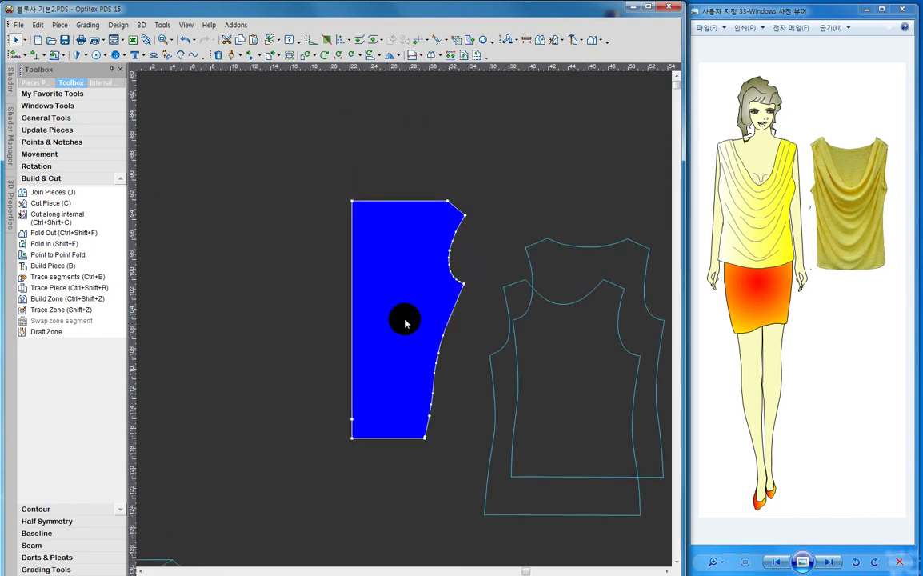
pyautogui.scroll(3, 405, 322)
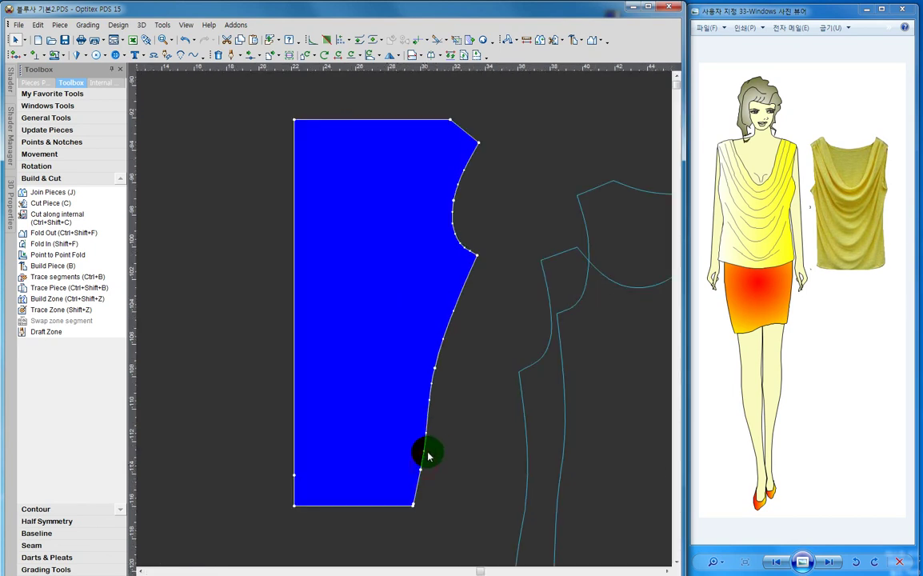
pyautogui.click(426, 453)
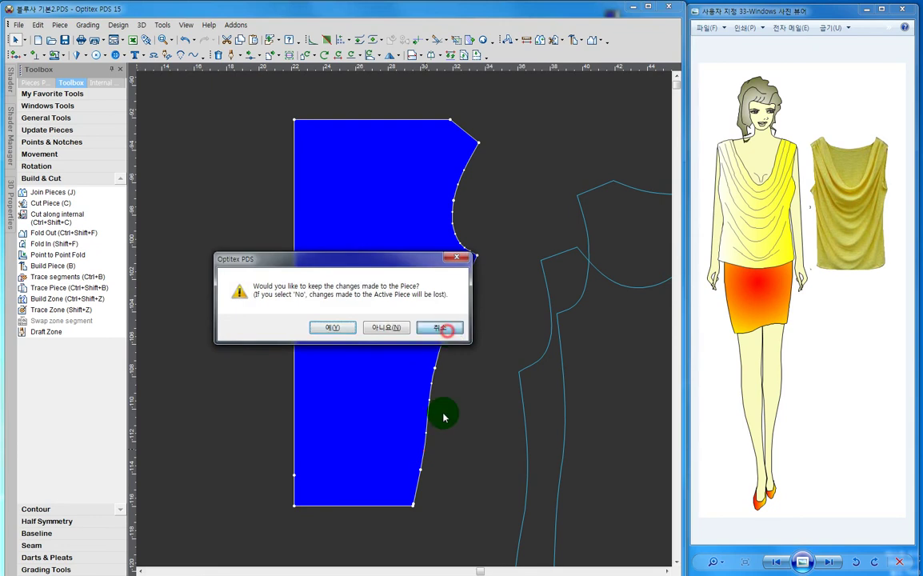
pyautogui.press('Return')
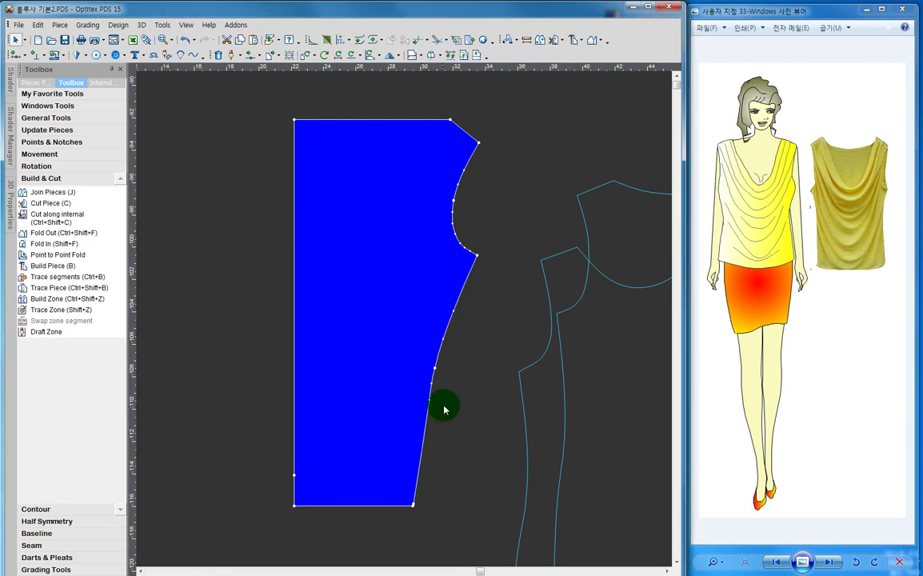
pyautogui.click(34, 52)
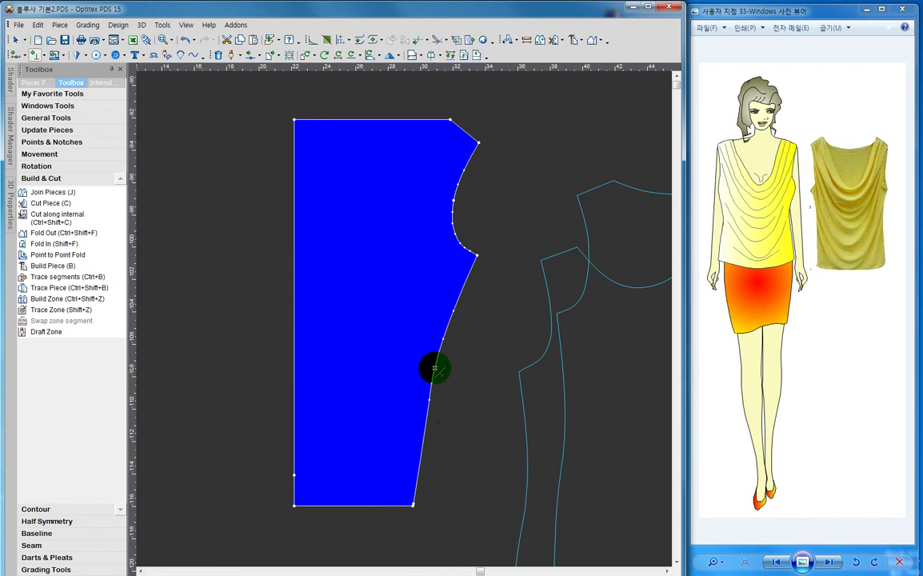
pyautogui.rightClick(463, 370)
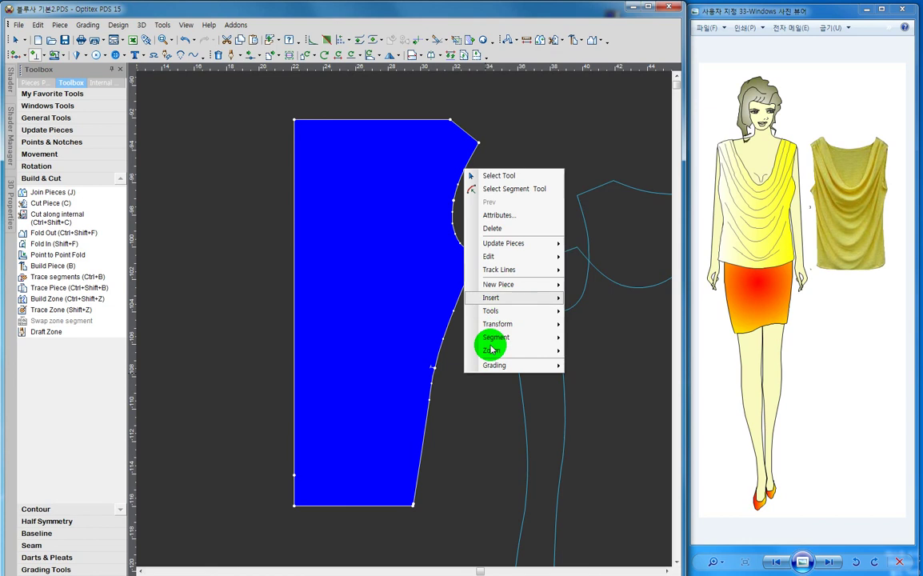
pyautogui.rightClick(475, 390)
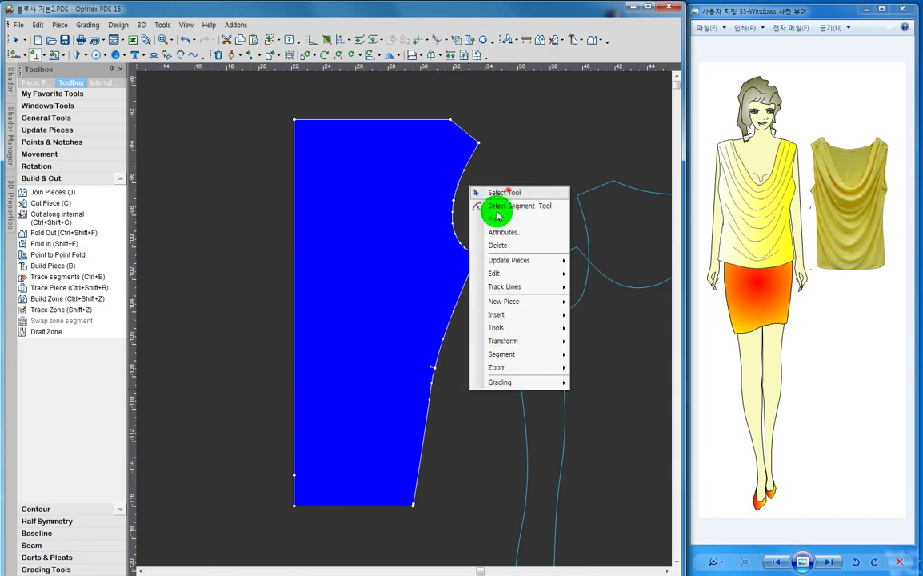
pyautogui.click(494, 206)
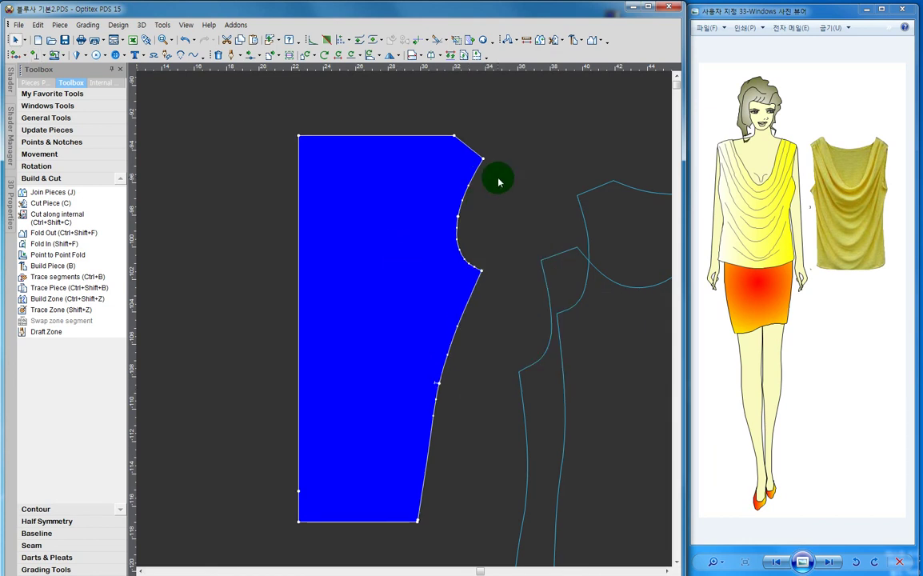
pyautogui.moveTo(387, 249); pyautogui.dragTo(385, 273)
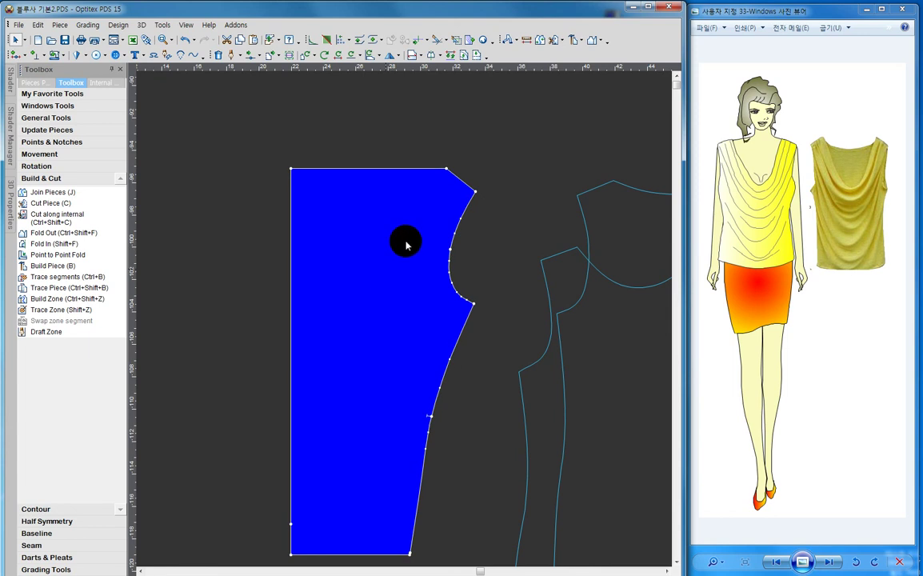
# - Build a copy of the half front, flip it horizontally, and place the halves side by side
pyautogui.click(574, 41)
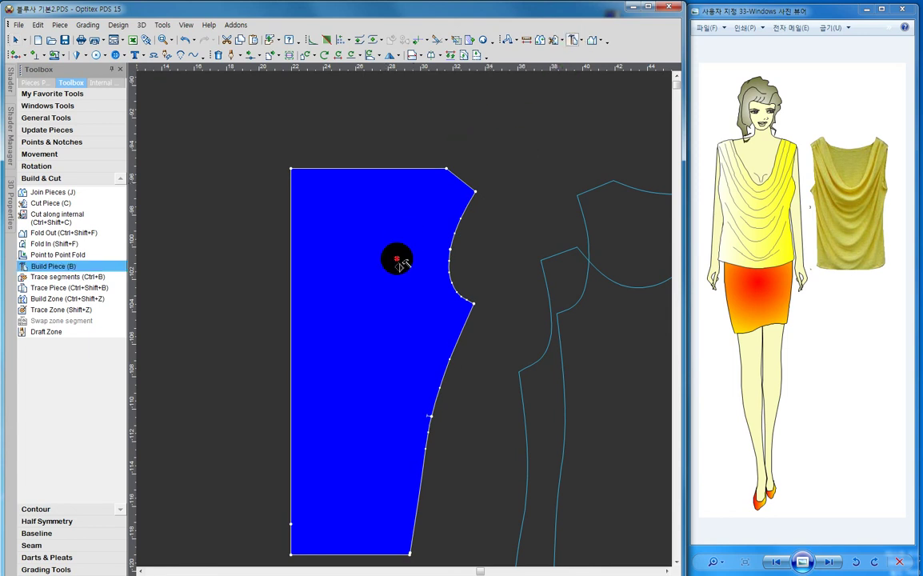
pyautogui.click(376, 233)
pyautogui.click(241, 39)
pyautogui.click(375, 233)
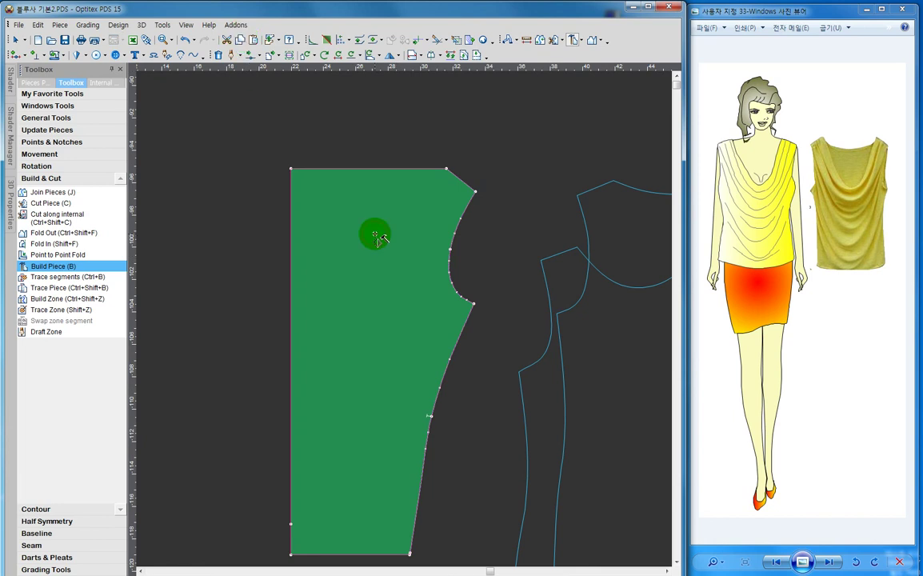
pyautogui.rightClick(381, 240)
pyautogui.click(398, 273)
pyautogui.click(245, 260)
pyautogui.click(406, 85)
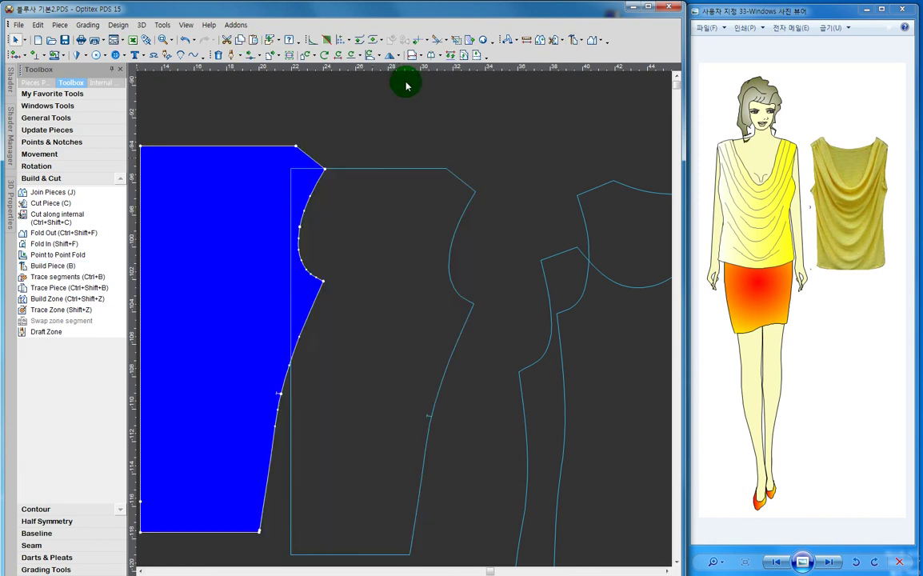
pyautogui.click(392, 58)
pyautogui.moveTo(396, 324); pyautogui.dragTo(448, 304)
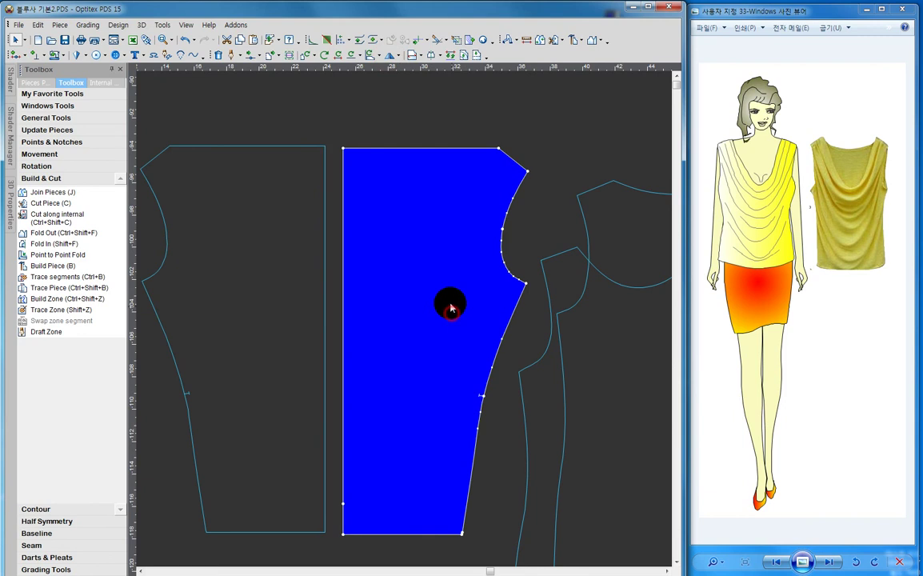
# - Join the two halves along their centre-front edges into one piece
pyautogui.click(69, 196)
pyautogui.click(409, 337)
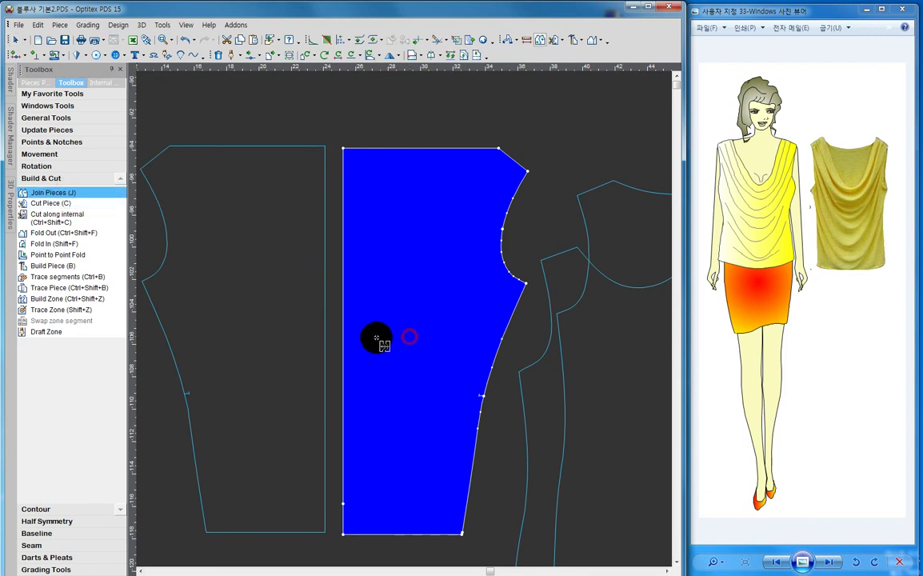
pyautogui.click(282, 339)
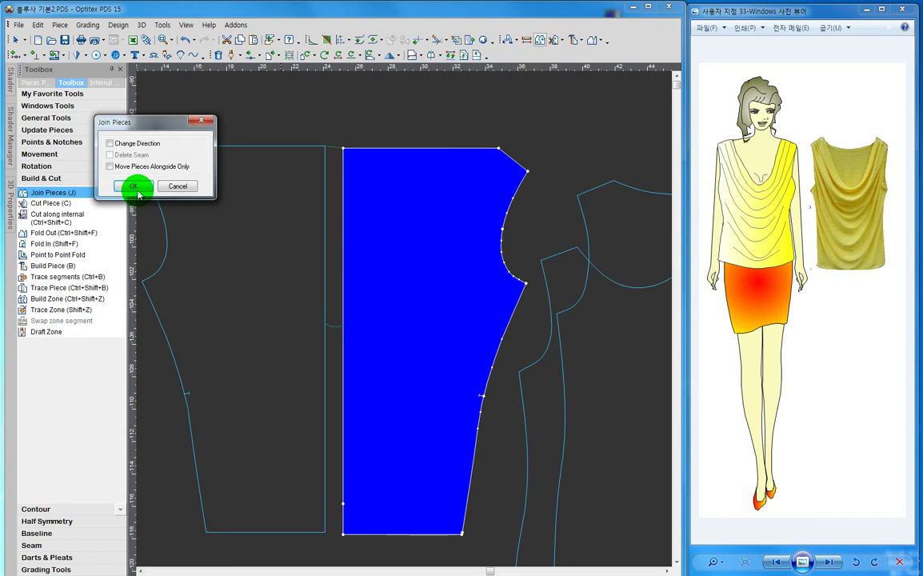
pyautogui.click(129, 187)
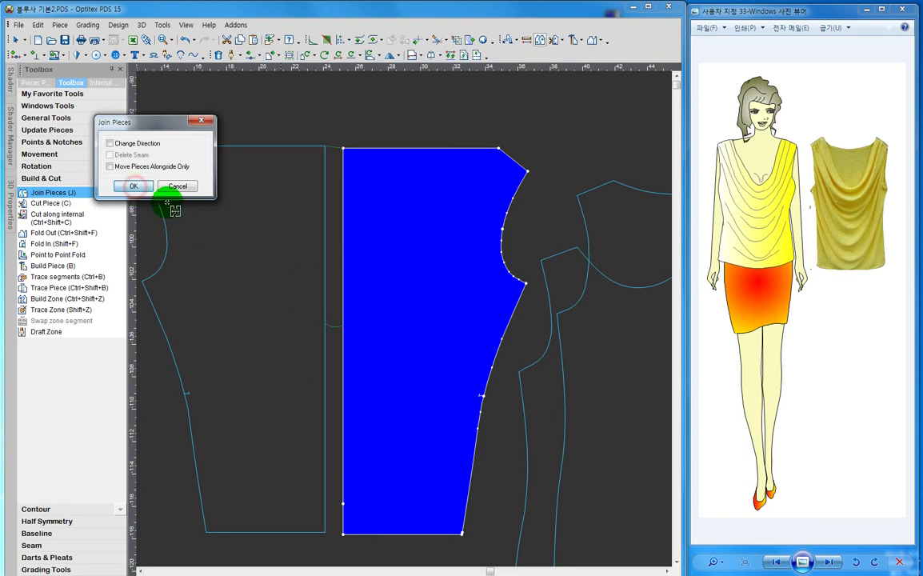
pyautogui.rightClick(356, 239)
pyautogui.click(380, 251)
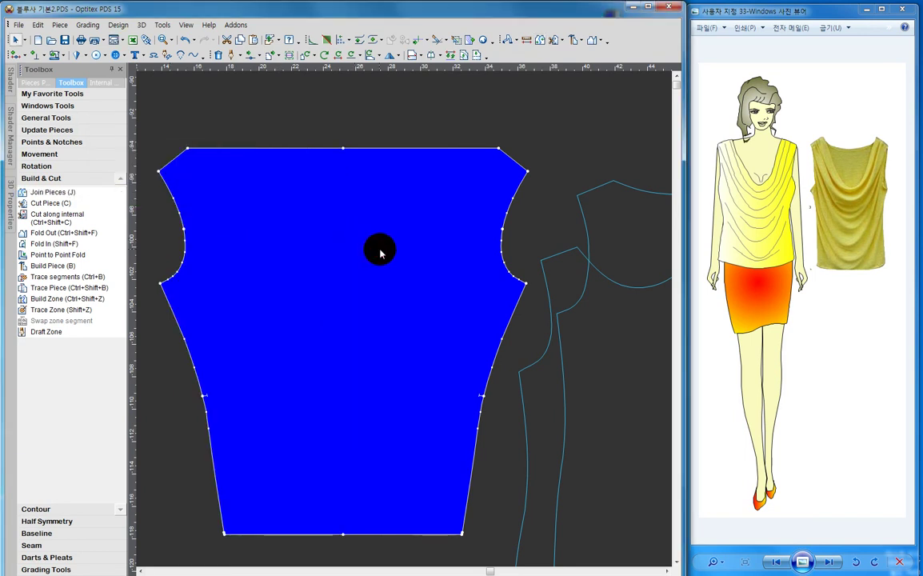
# - Shift the full front down-left, abandon a top-edge parallel extension, and drop a guide below the shoulders
pyautogui.scroll(-1, 392, 317)
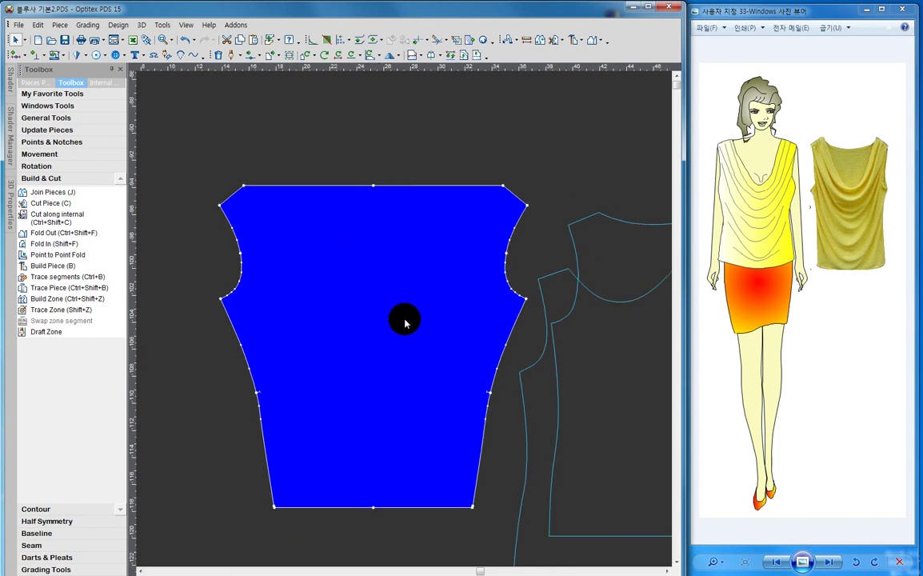
pyautogui.moveTo(403, 321); pyautogui.dragTo(380, 338)
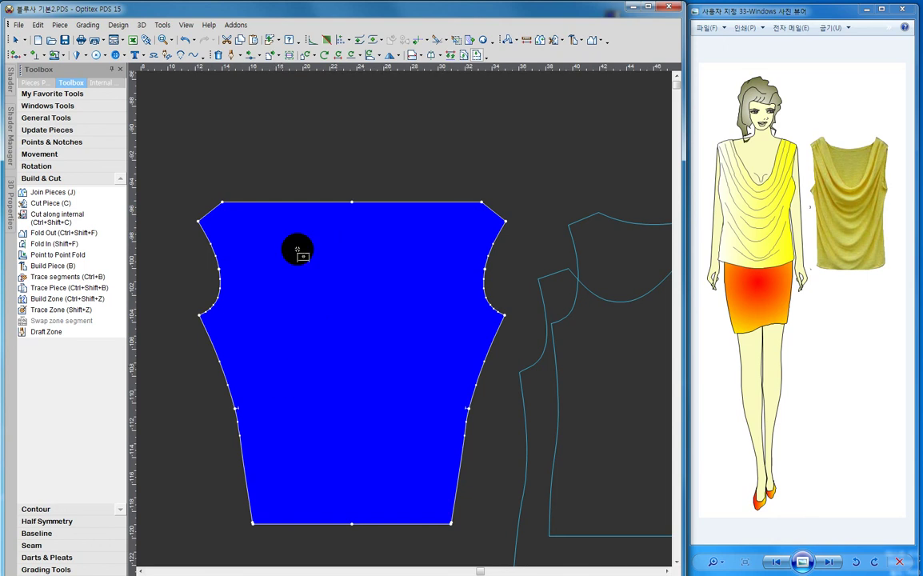
pyautogui.click(221, 202)
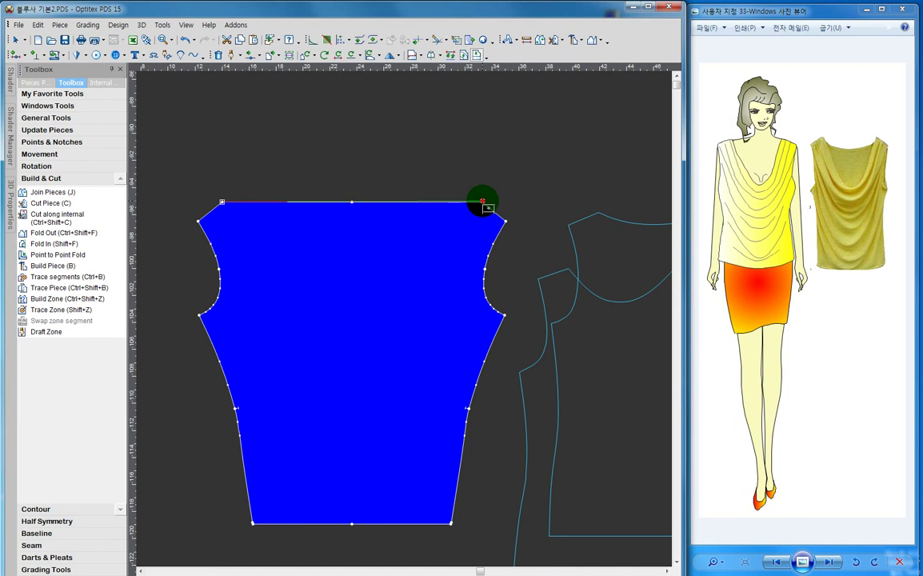
pyautogui.click(483, 201)
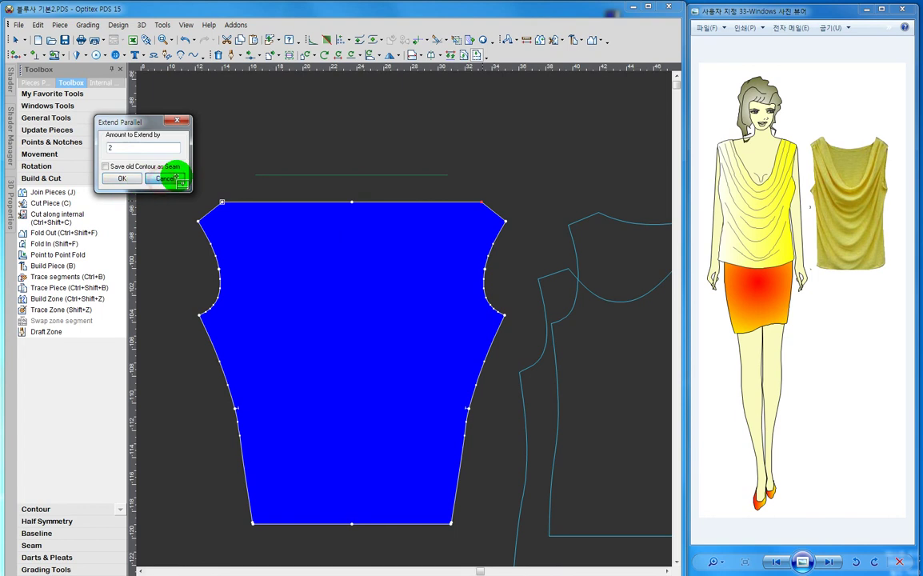
pyautogui.rightClick(231, 137)
pyautogui.click(266, 140)
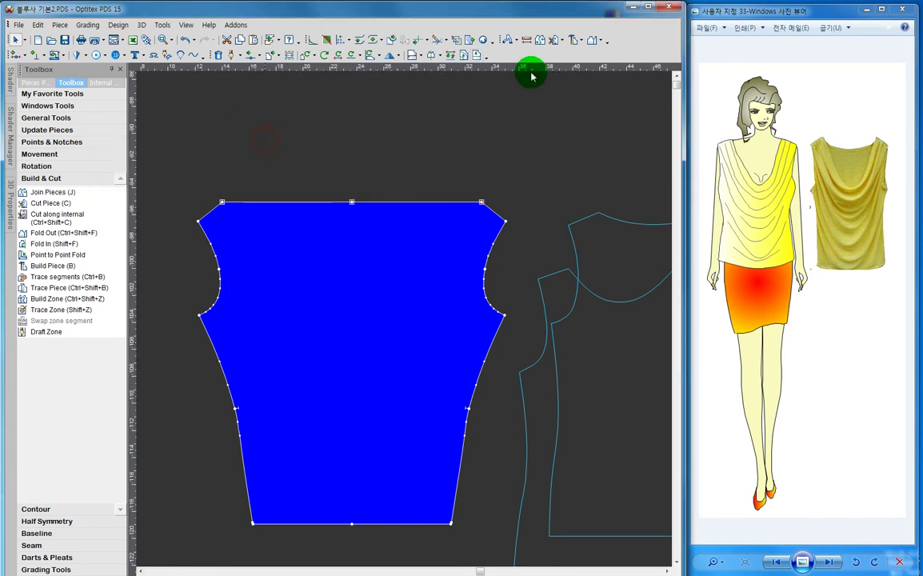
pyautogui.moveTo(384, 77); pyautogui.dragTo(396, 250)
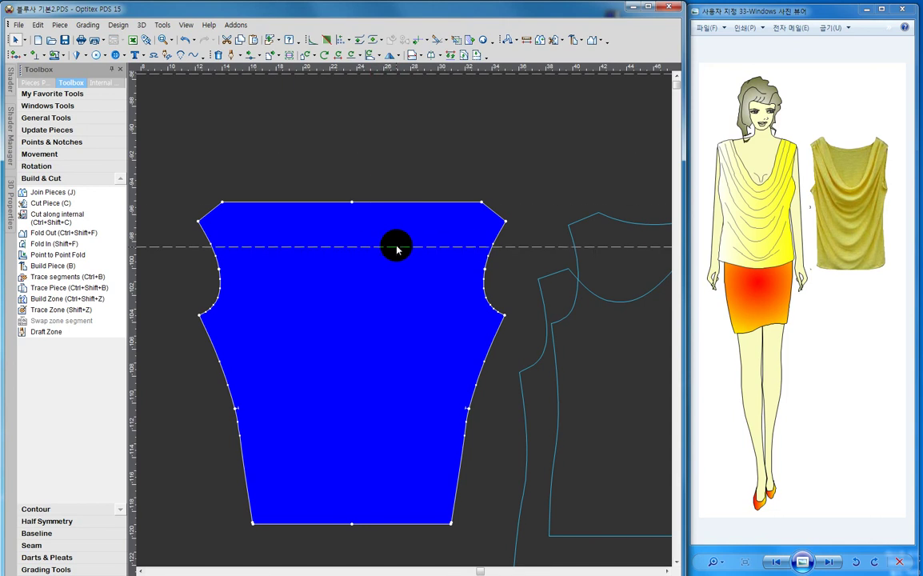
# - Build the neckline strip above the guide as its own piece, move it up, and flip it vertically
pyautogui.click(573, 39)
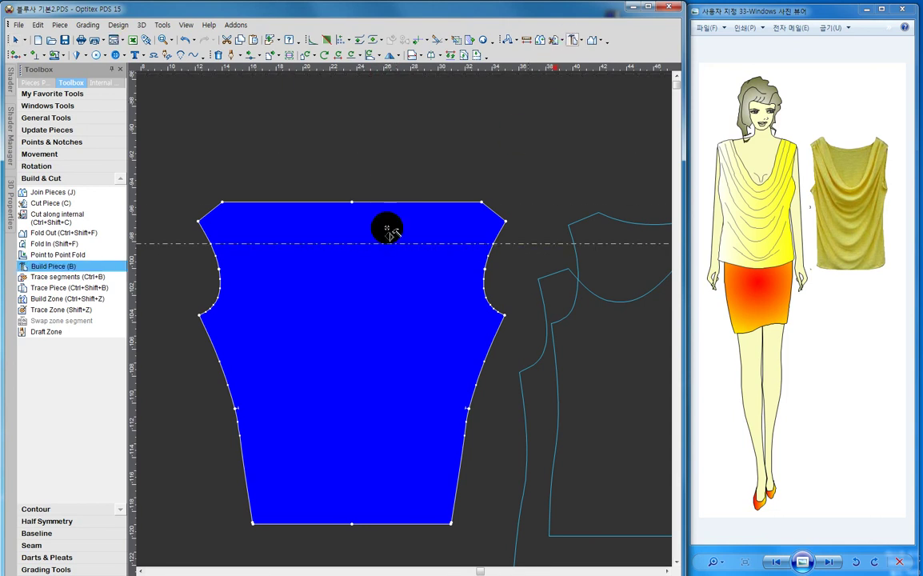
pyautogui.click(237, 39)
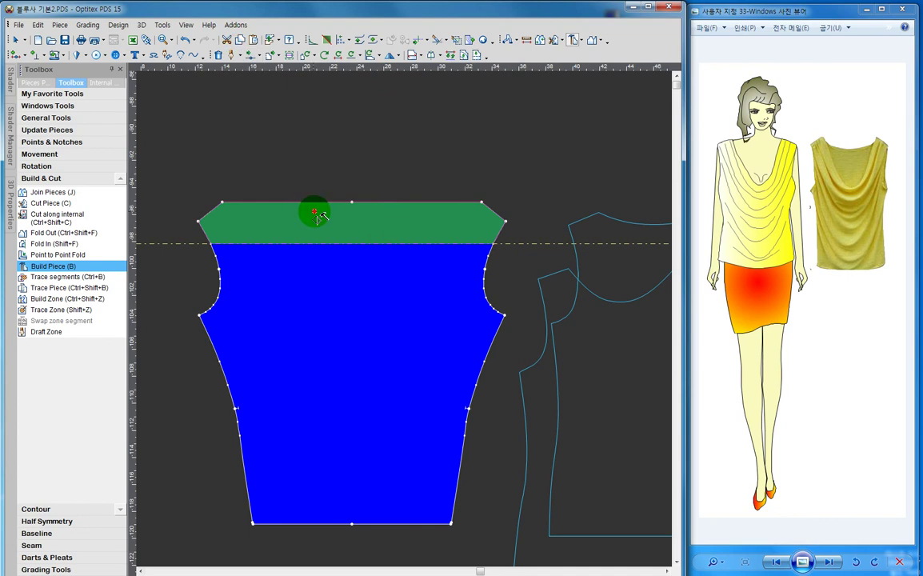
pyautogui.rightClick(315, 214)
pyautogui.press('Escape')
pyautogui.moveTo(339, 208); pyautogui.dragTo(341, 136)
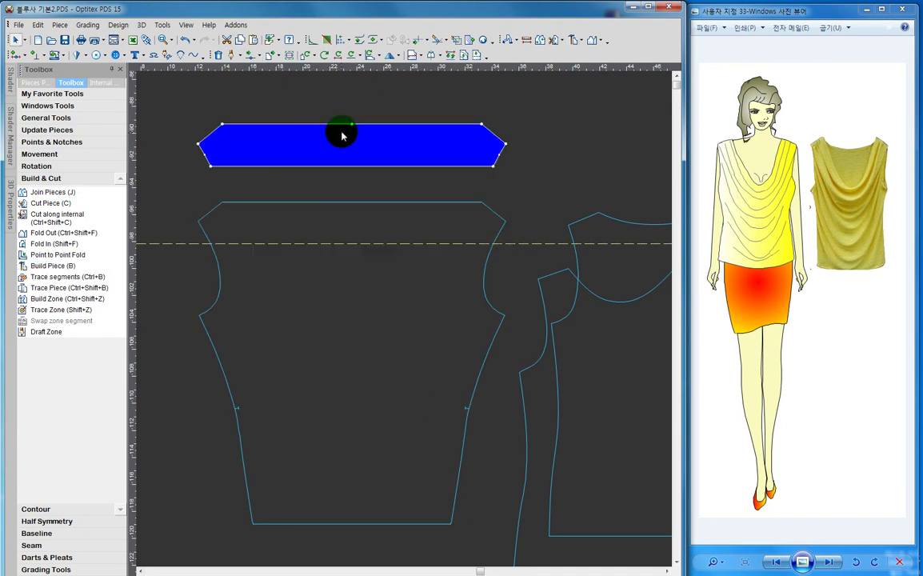
pyautogui.click(399, 57)
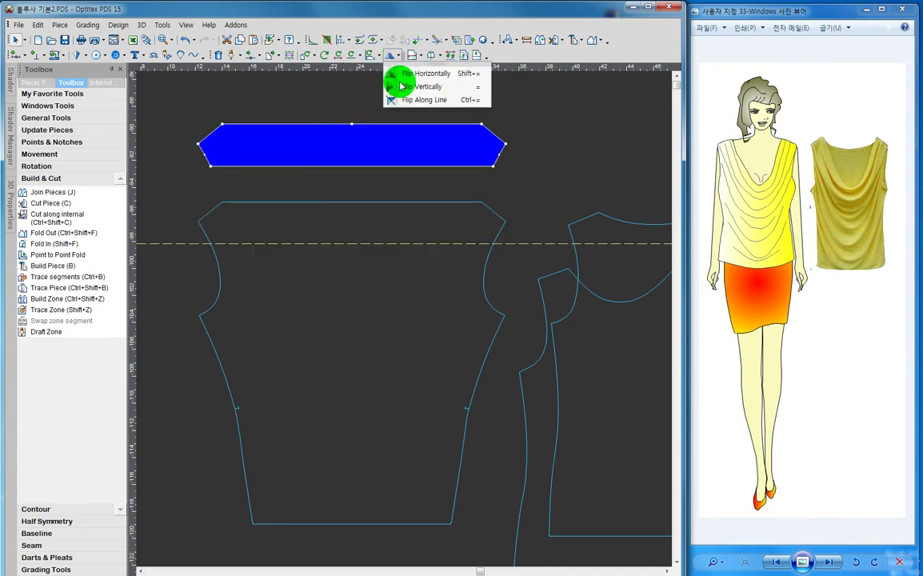
pyautogui.click(393, 85)
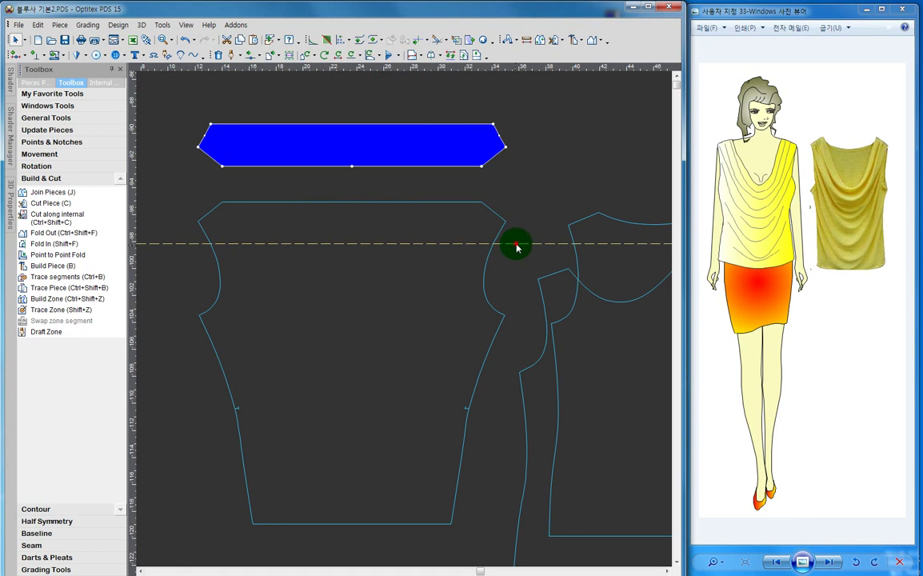
# - Join the strip's bottom edge to the top edge of the front piece
pyautogui.click(53, 194)
pyautogui.click(329, 147)
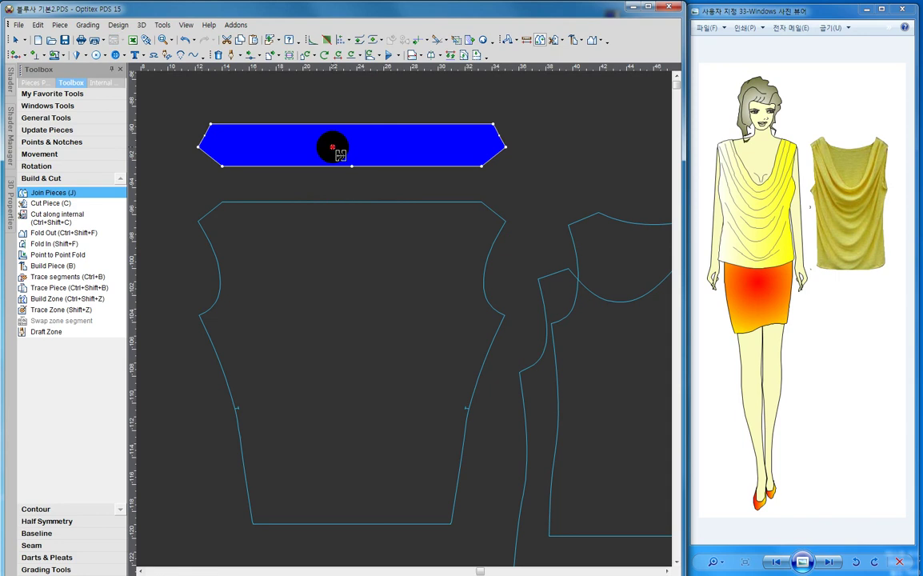
pyautogui.click(335, 235)
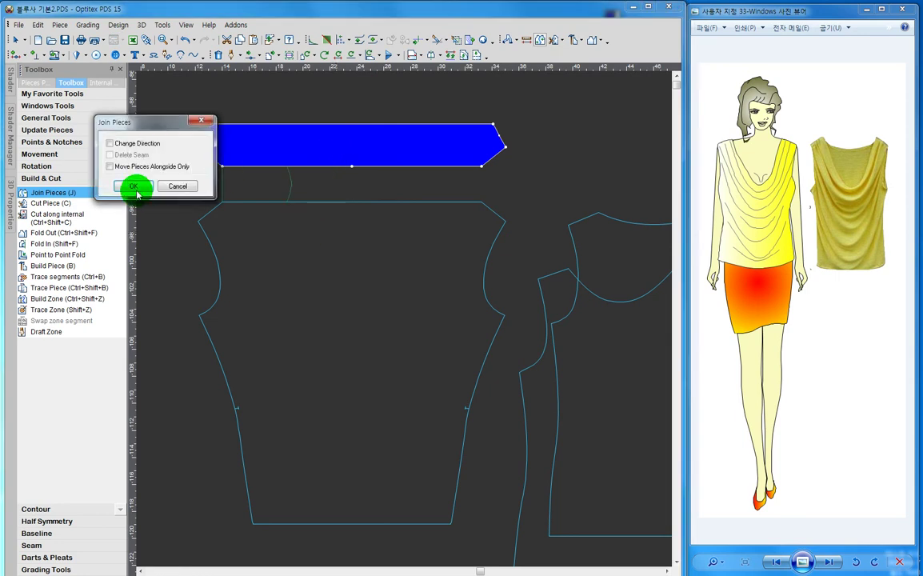
pyautogui.click(136, 186)
pyautogui.rightClick(348, 172)
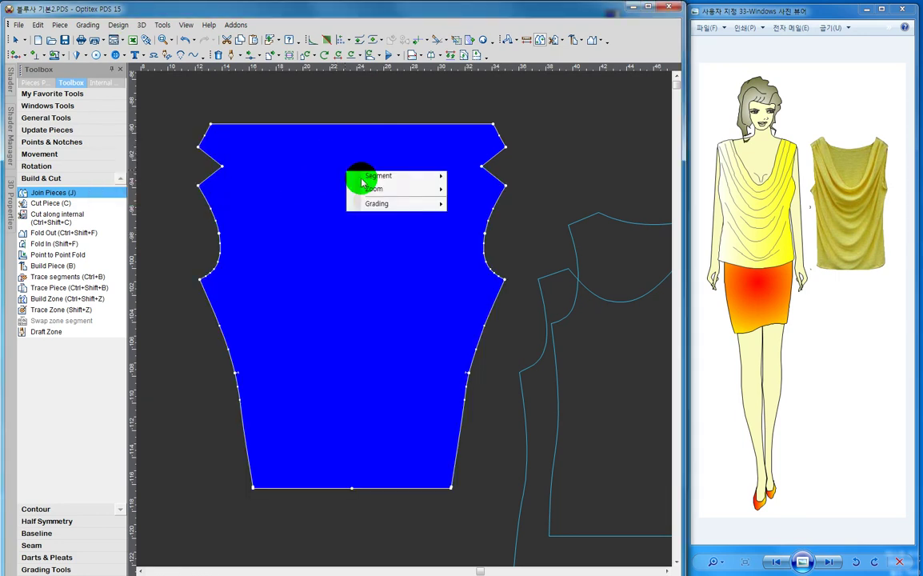
pyautogui.click(375, 227)
pyautogui.scroll(-1, 372, 294)
# - Position the cowl-neck front beside the original bodice and marquee-select both pieces
pyautogui.scroll(-2, 404, 319)
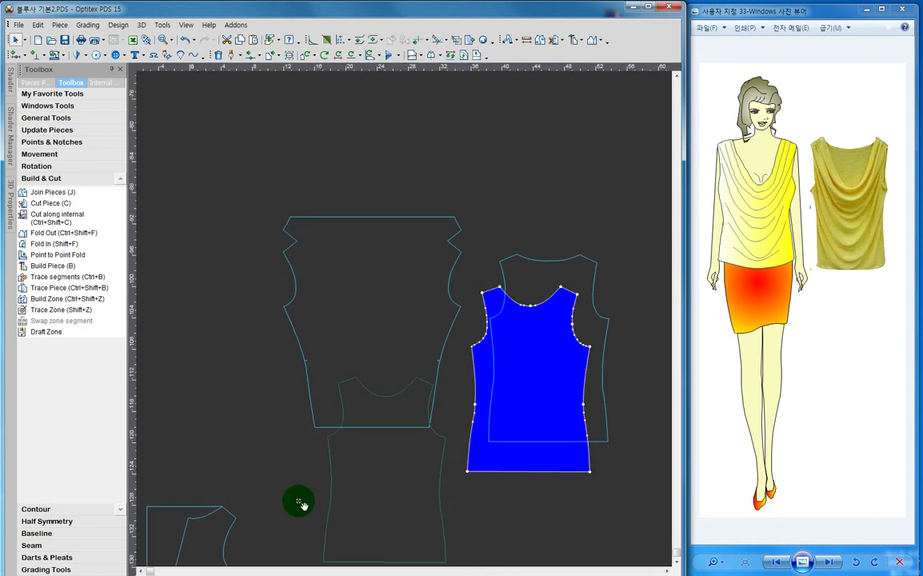
pyautogui.click(251, 474)
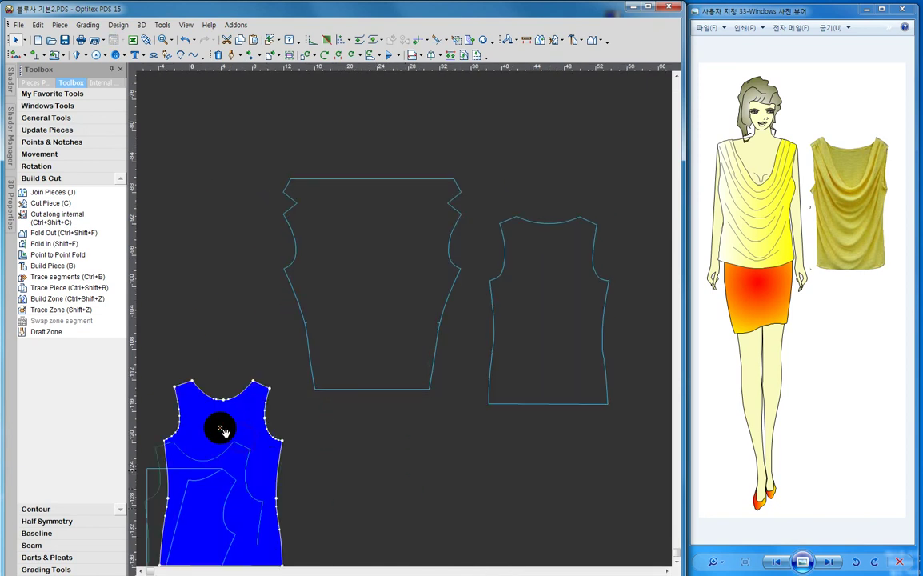
pyautogui.scroll(-2, 560, 268)
pyautogui.click(545, 243)
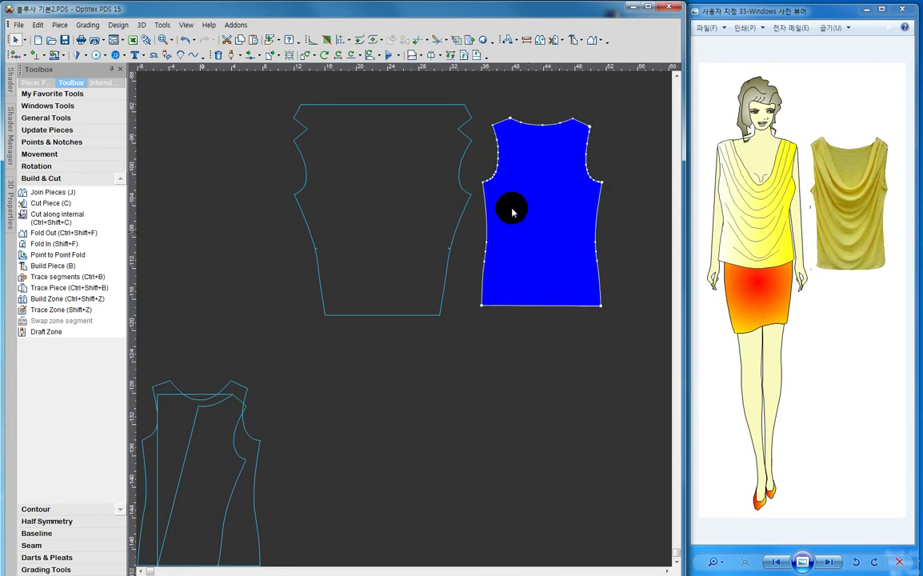
pyautogui.scroll(2, 391, 313)
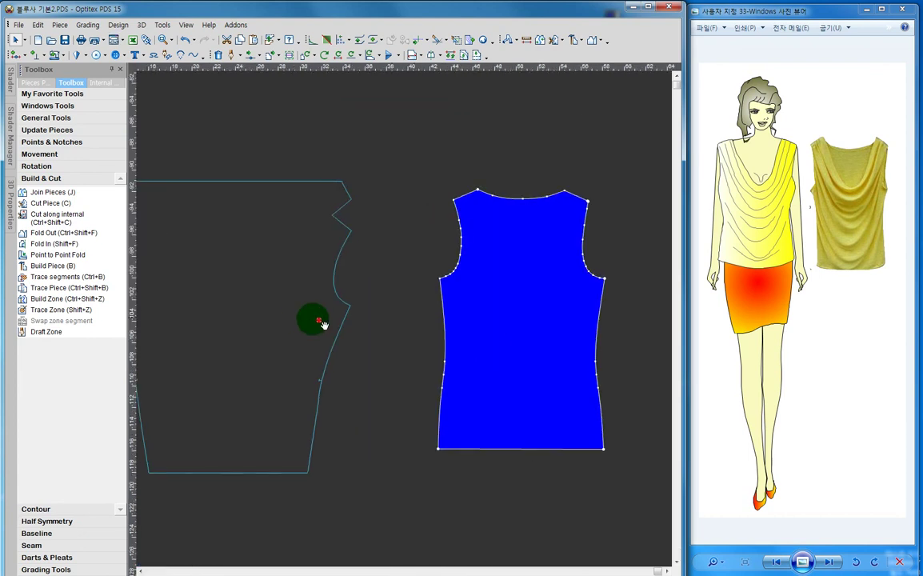
pyautogui.click(314, 323)
pyautogui.moveTo(645, 520); pyautogui.dragTo(154, 136)
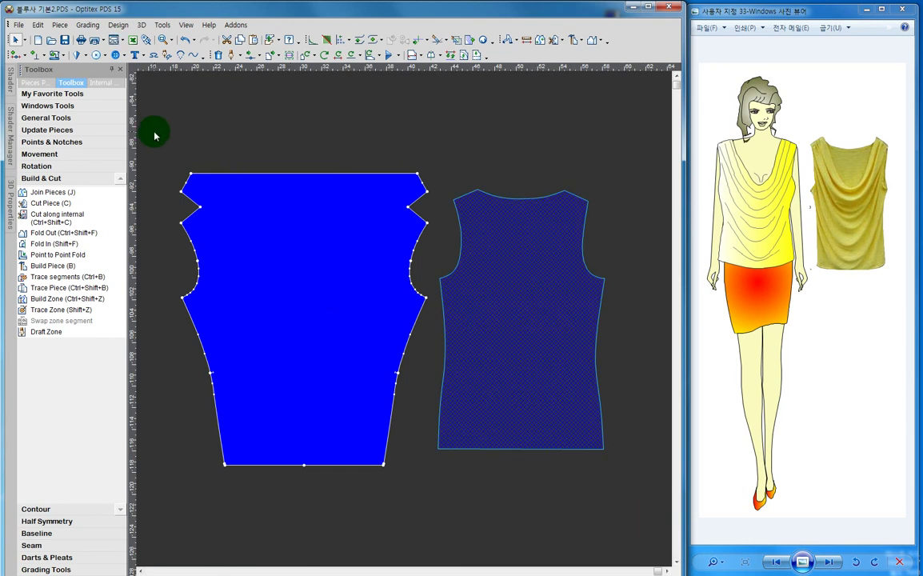